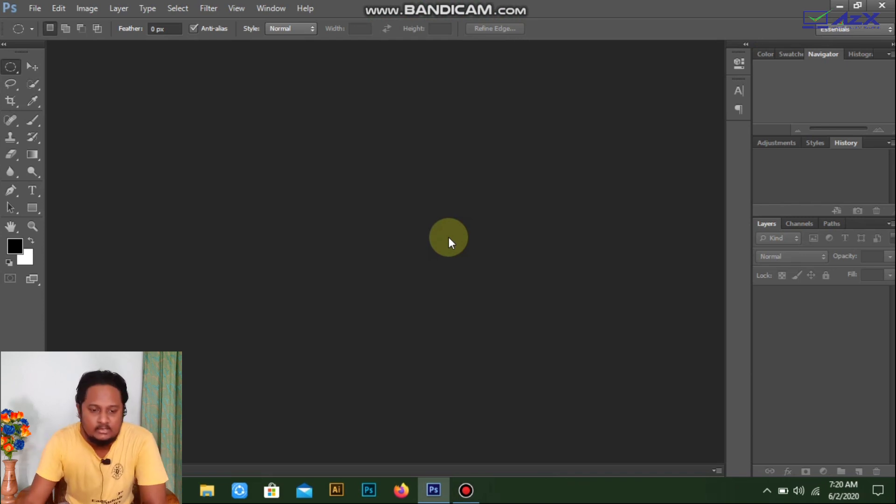
Step: Open the File menu to begin a new document
left_click(34, 7)
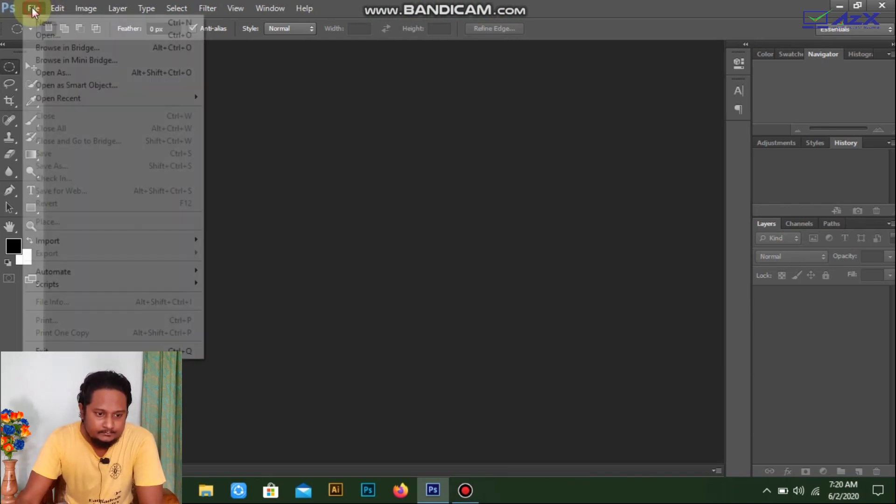
Step: Create a 7 × 7 inch, 300 ppi white RGB document and add an empty layer
left_click(40, 22)
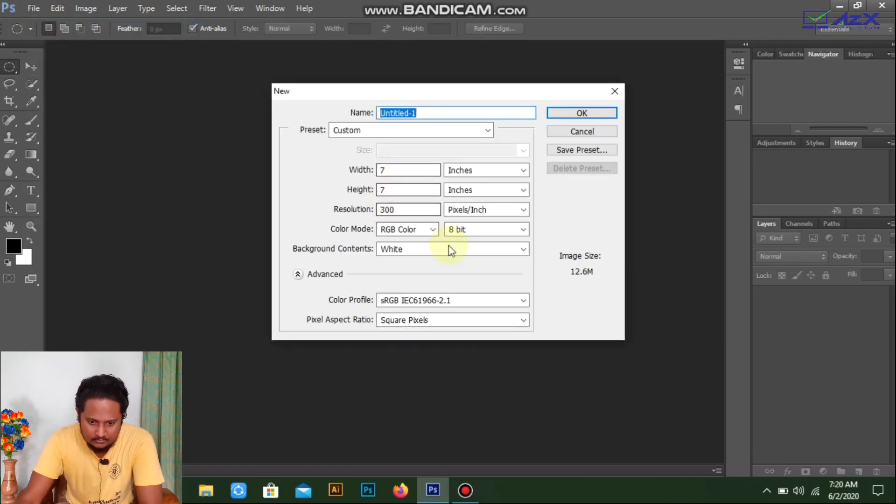
left_click(588, 112)
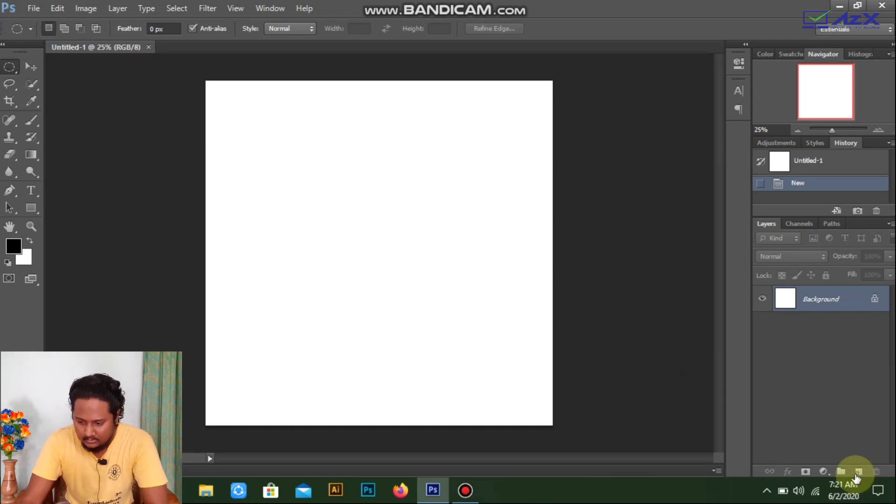
left_click(858, 471)
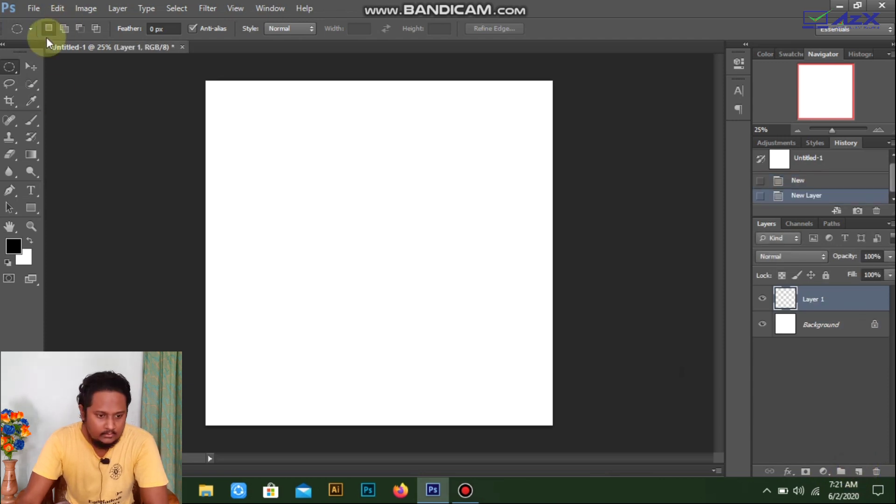
Step: Draw a tall rectangular marquee near the canvas's upper left
right_click(15, 66)
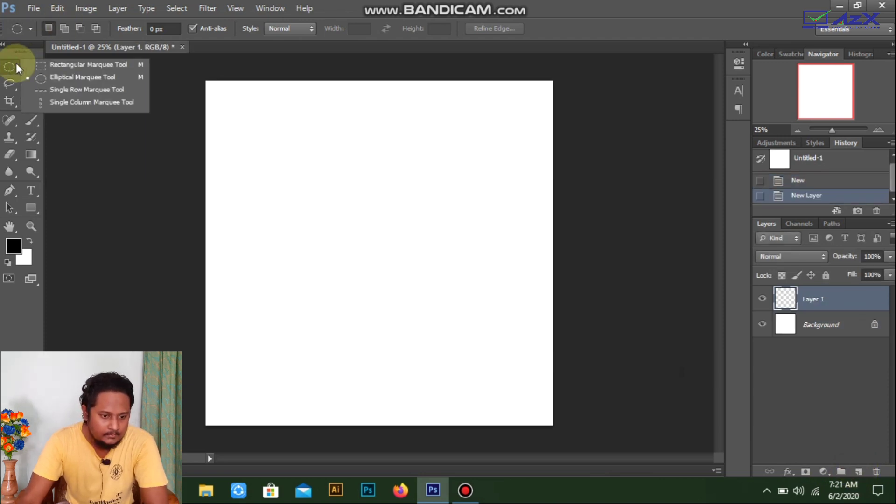
left_click(50, 67)
left_click_drag(247, 122, 285, 207)
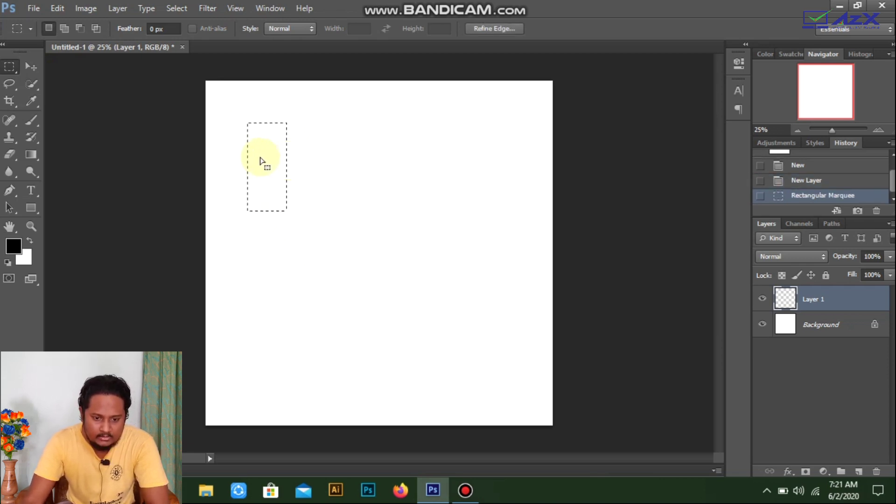
Step: Fill the selection with red, deselect it, and add a new empty layer
right_click(264, 146)
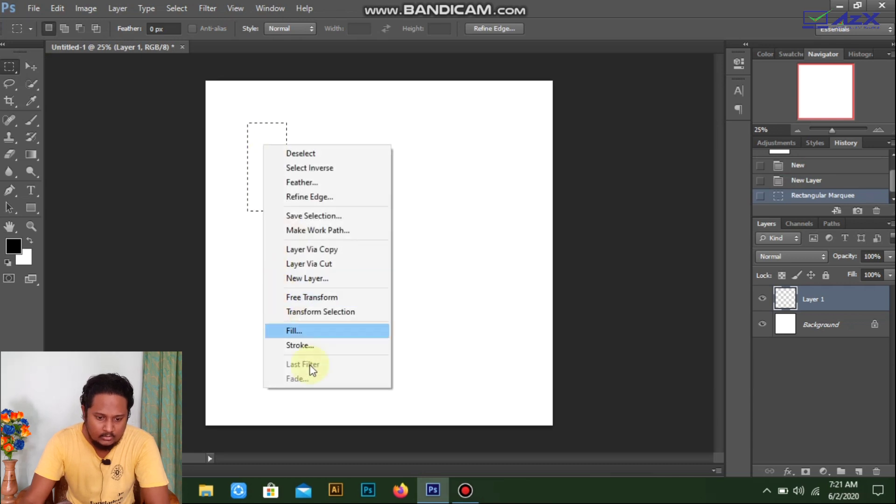
left_click(344, 332)
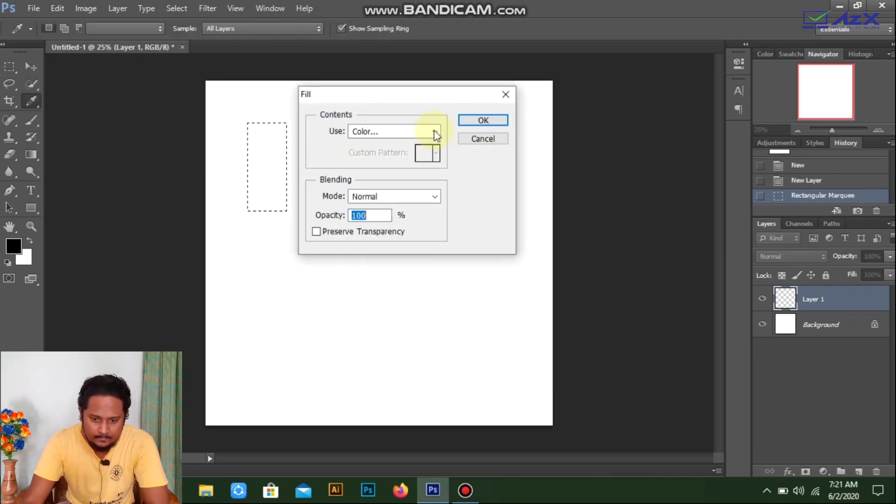
left_click(428, 132)
left_click(420, 154)
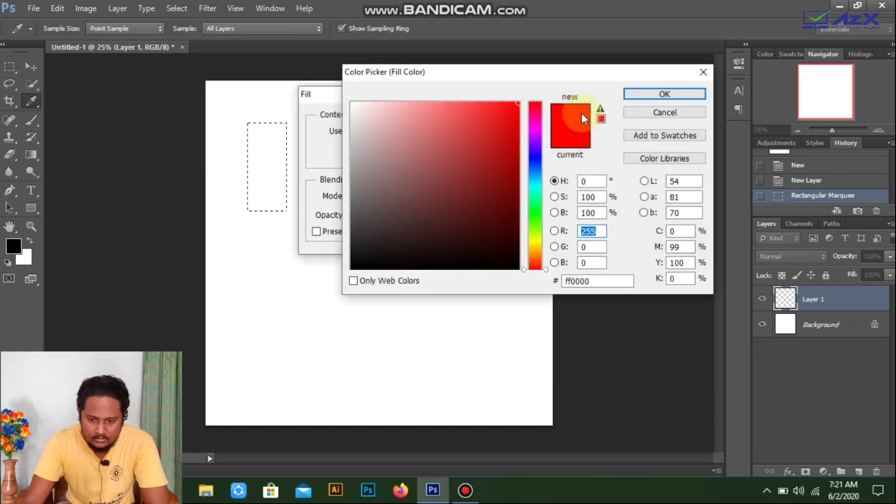
left_click(650, 94)
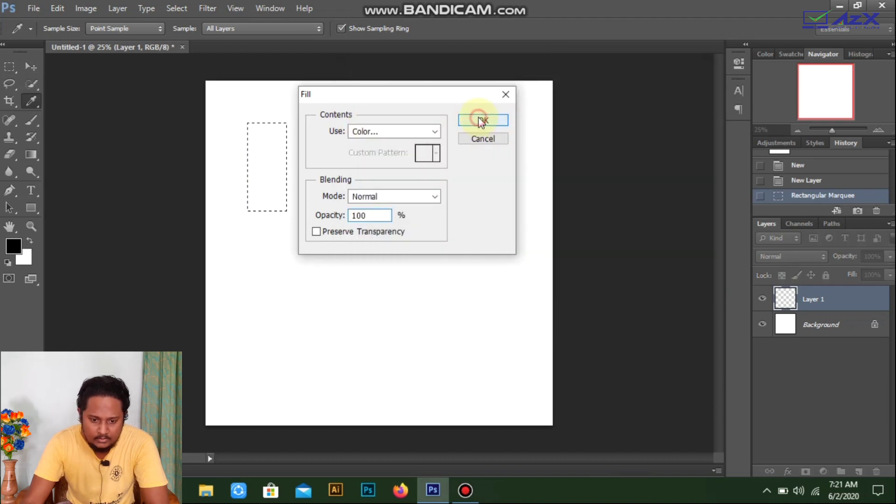
left_click(477, 119)
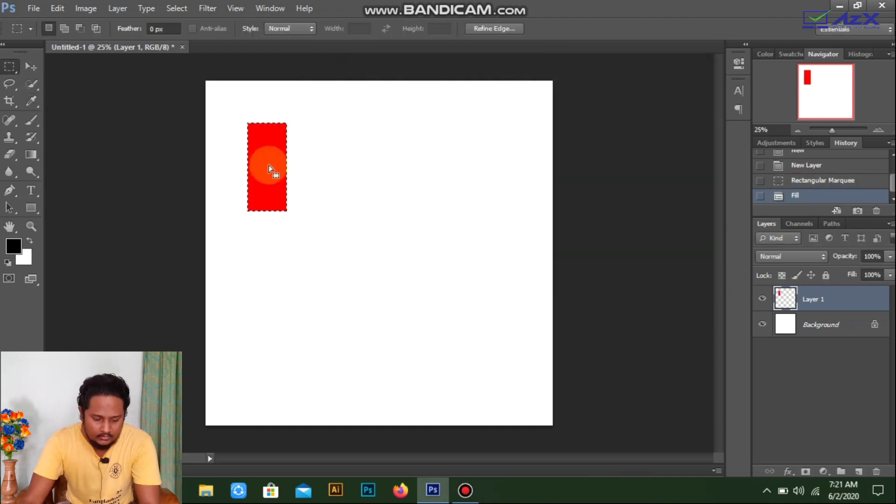
left_click(299, 160)
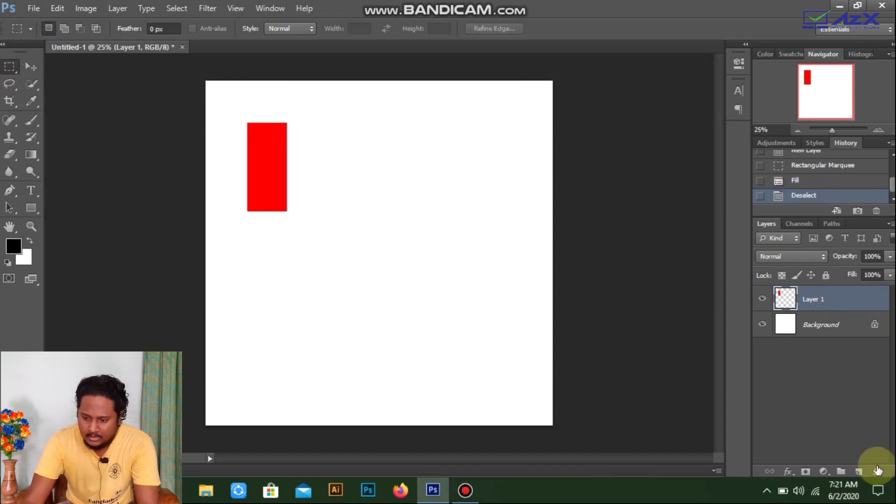
left_click(858, 471)
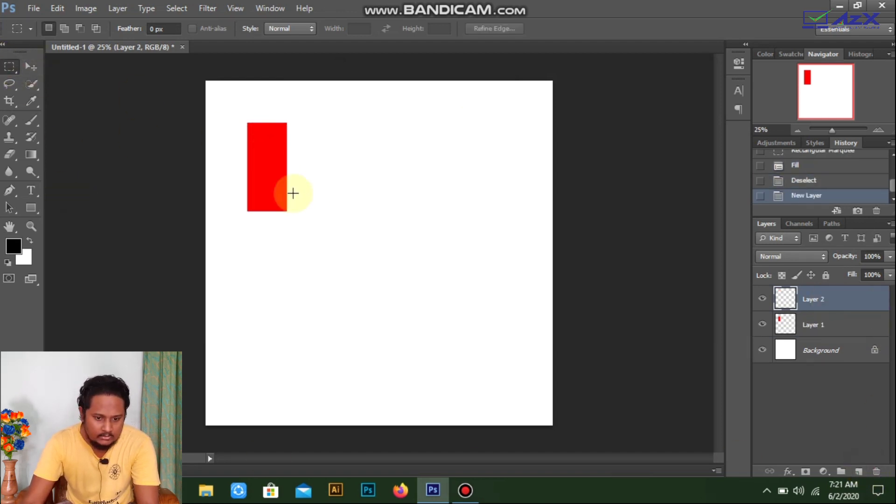
Step: Fill a square selection right of the red rectangle with blue #3000ff, then add a layer
left_click_drag(322, 157, 368, 209)
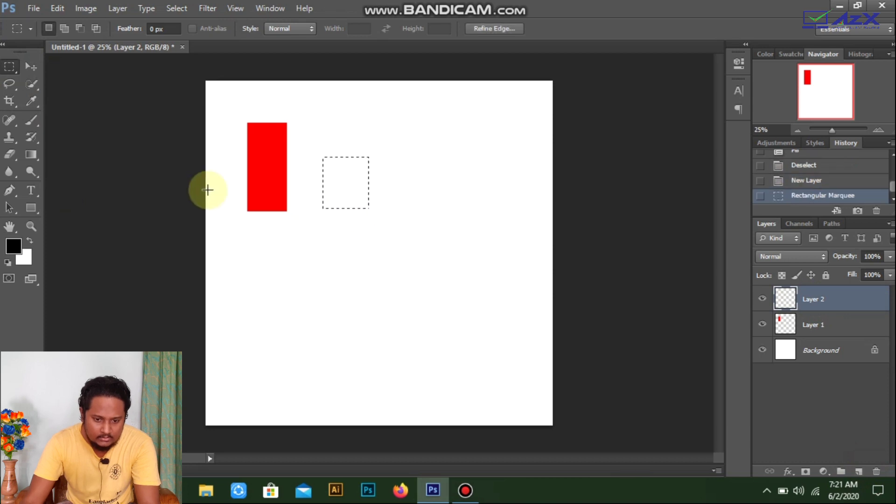
right_click(350, 170)
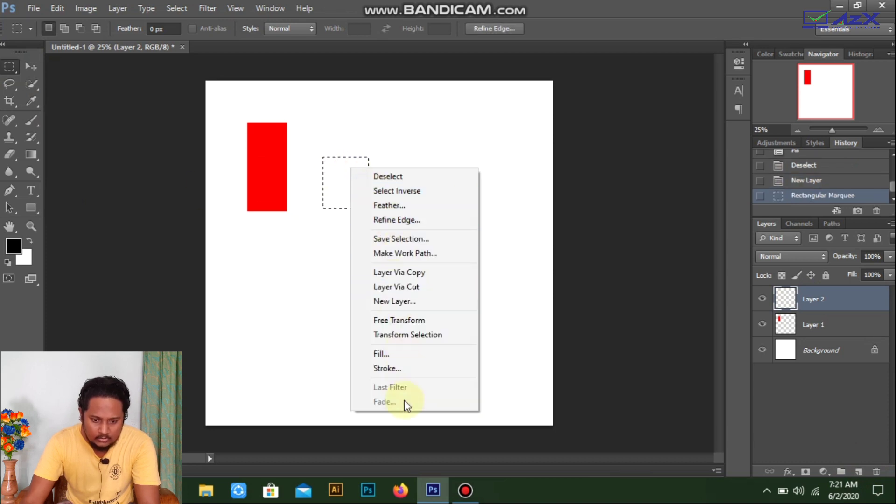
left_click(386, 355)
left_click(434, 134)
left_click(380, 163)
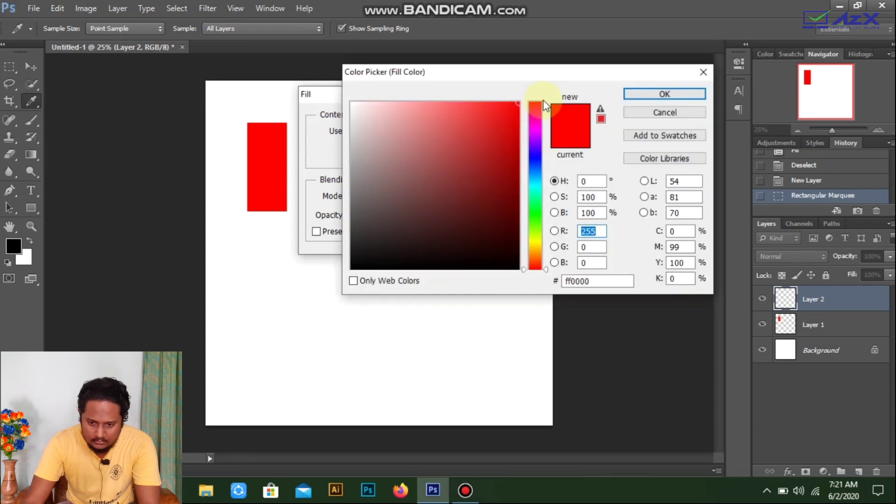
left_click(534, 152)
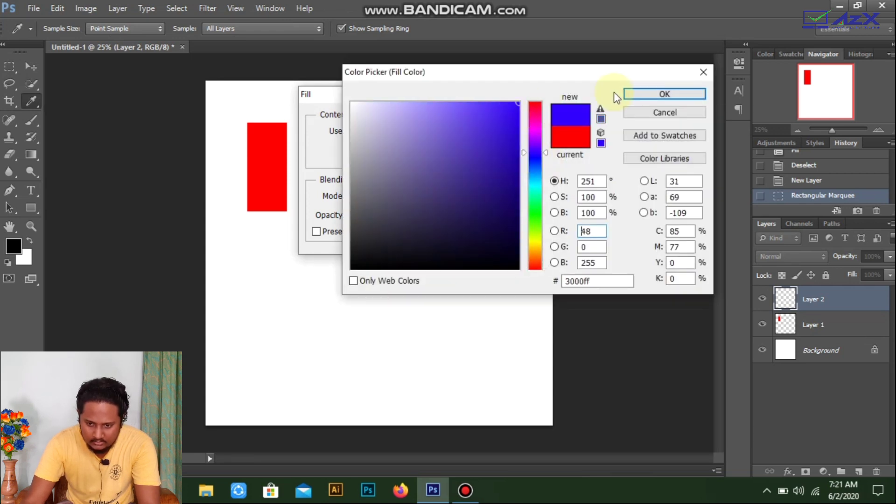
left_click(629, 94)
left_click(483, 122)
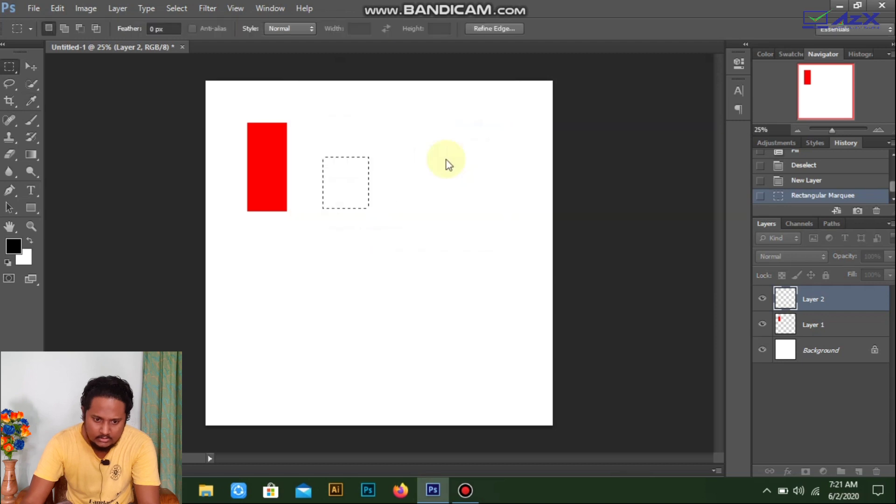
left_click(348, 160)
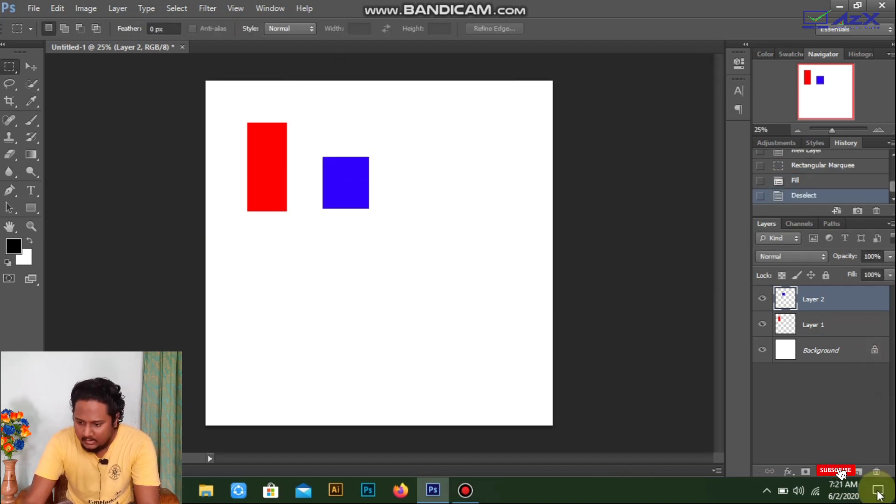
left_click(858, 470)
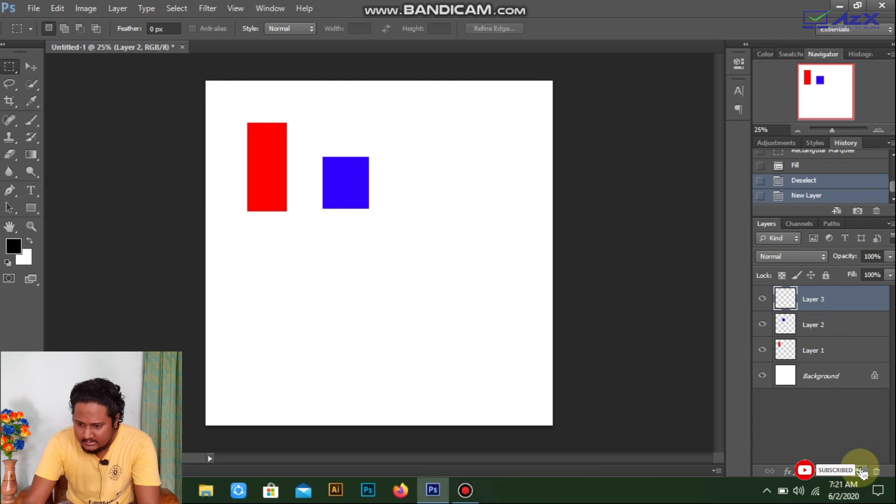
Step: Draw an elliptical marquee below and right of the blue square
right_click(11, 67)
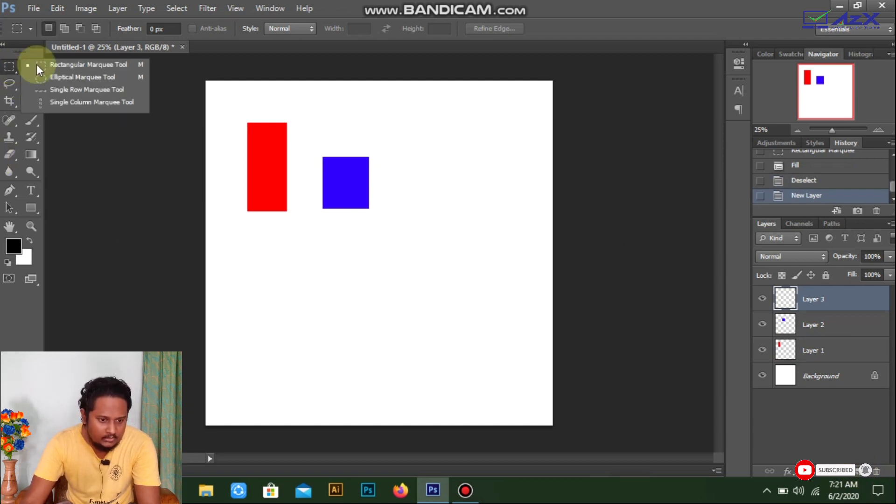
left_click(10, 66)
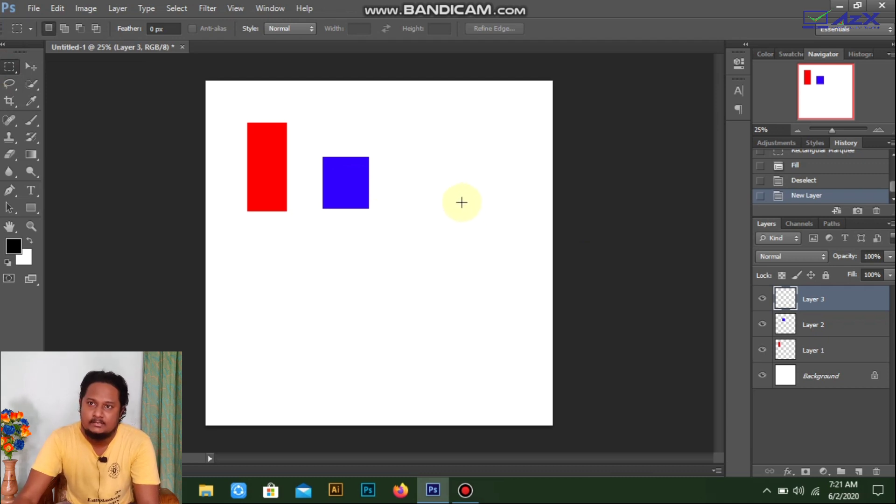
left_click(10, 66)
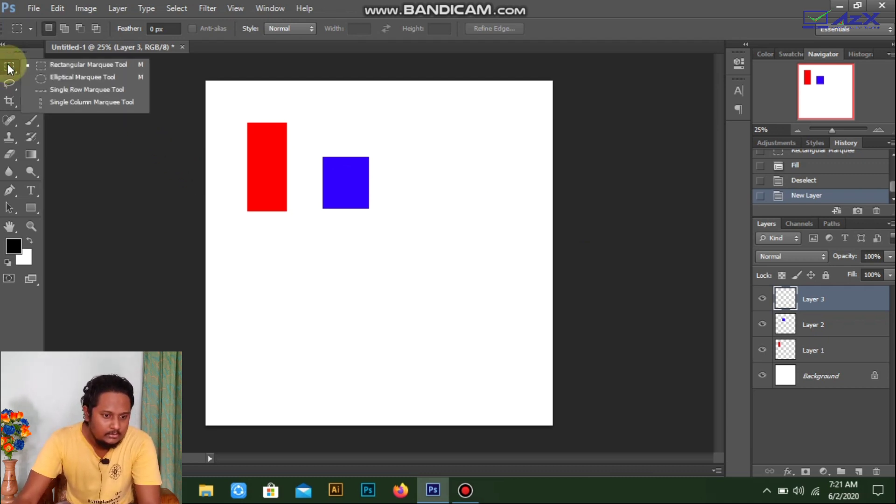
left_click(99, 77)
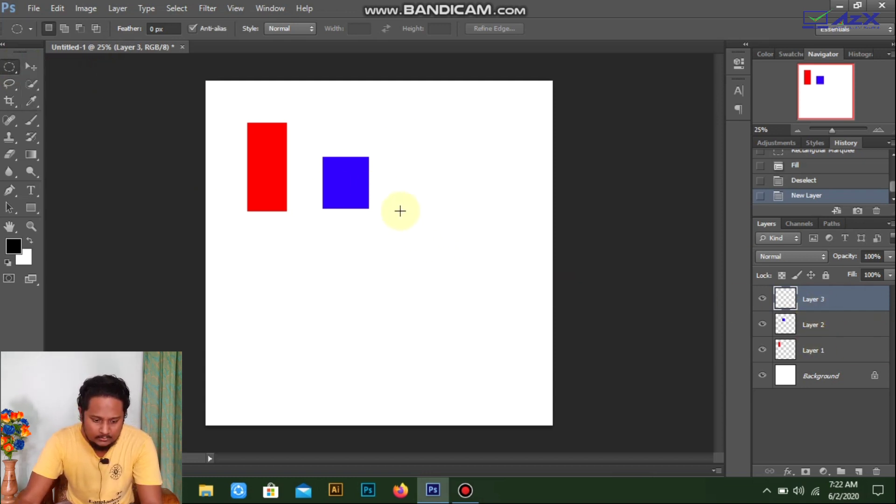
left_click_drag(397, 204, 456, 286)
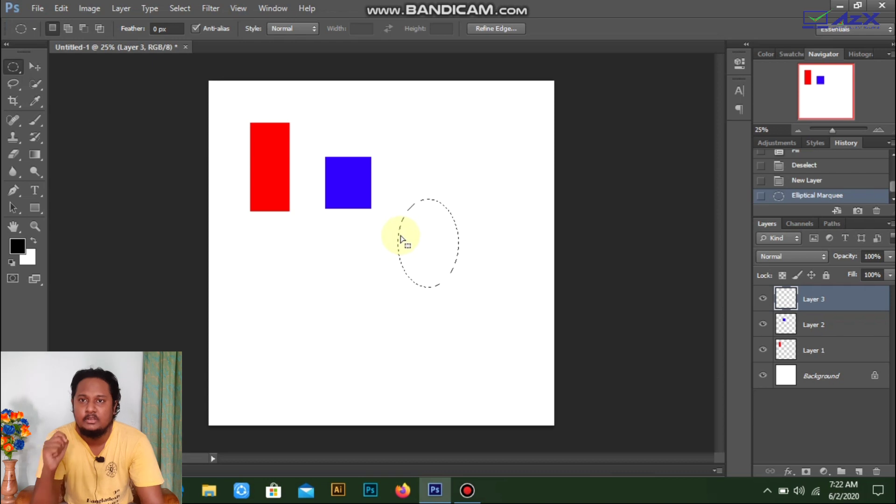
Step: Fill the ellipse with yellow (fffc00) and deselect
right_click(427, 229)
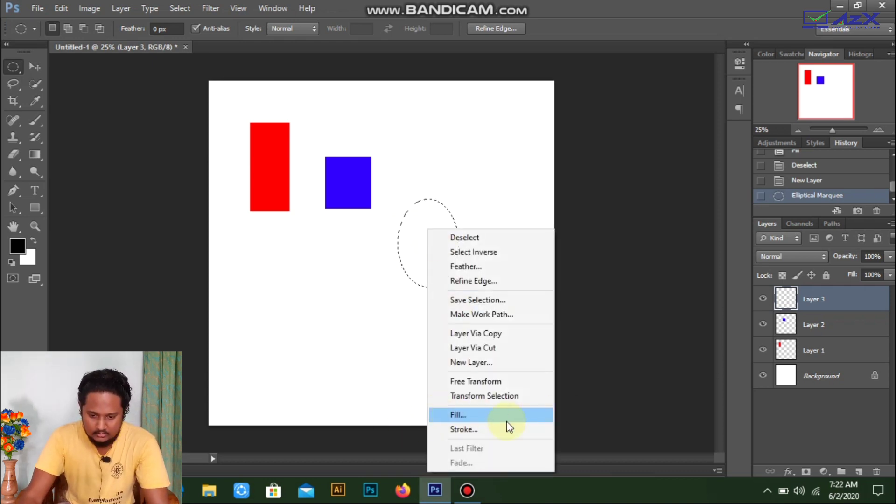
left_click(469, 414)
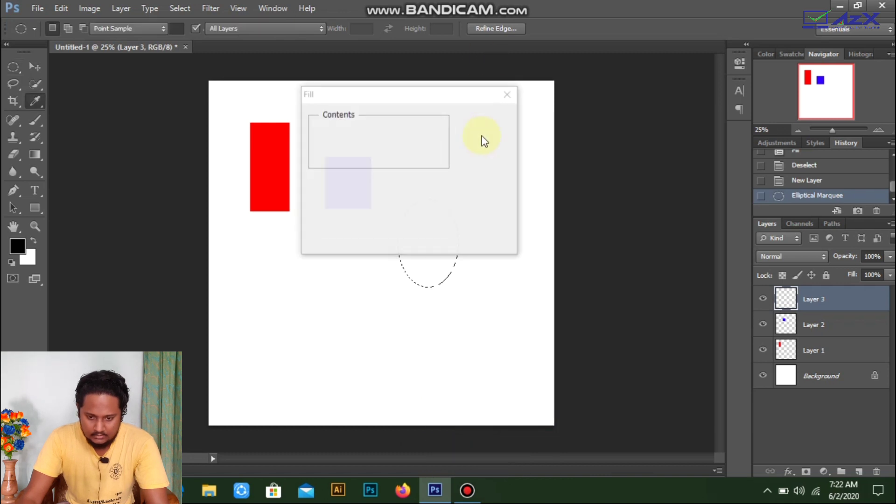
left_click(437, 131)
left_click(392, 169)
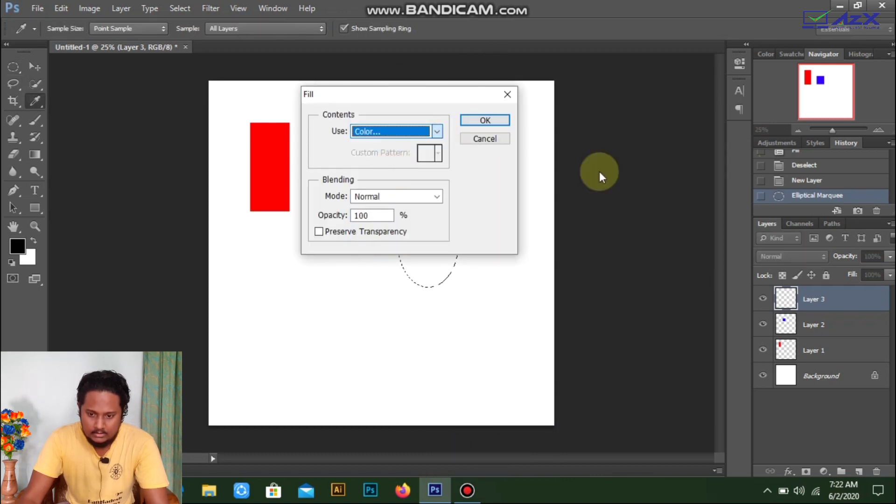
left_click_drag(536, 236, 537, 243)
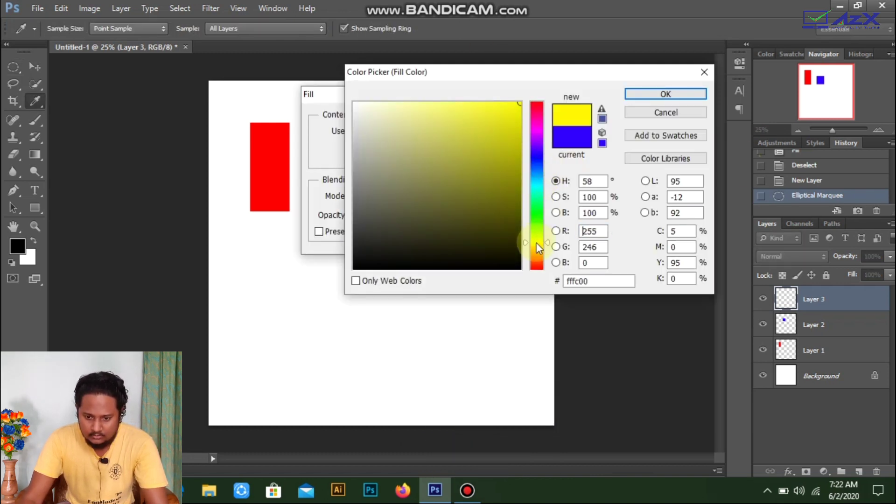
left_click(666, 94)
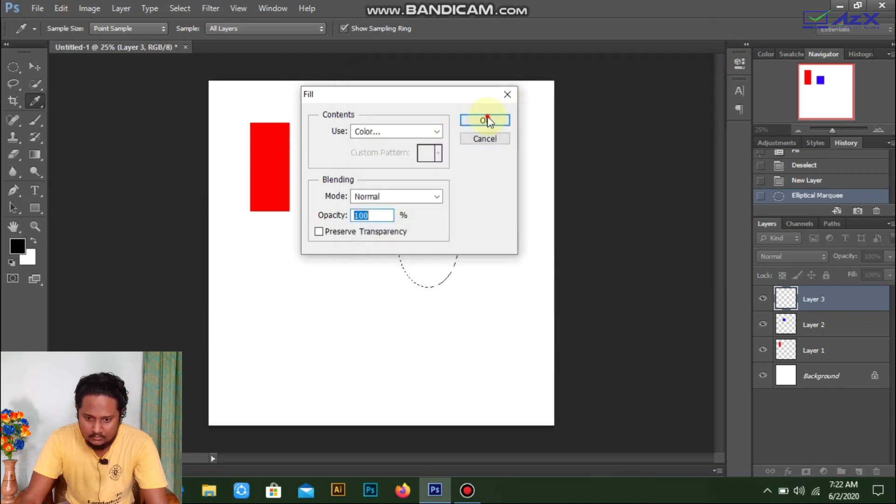
left_click(485, 120)
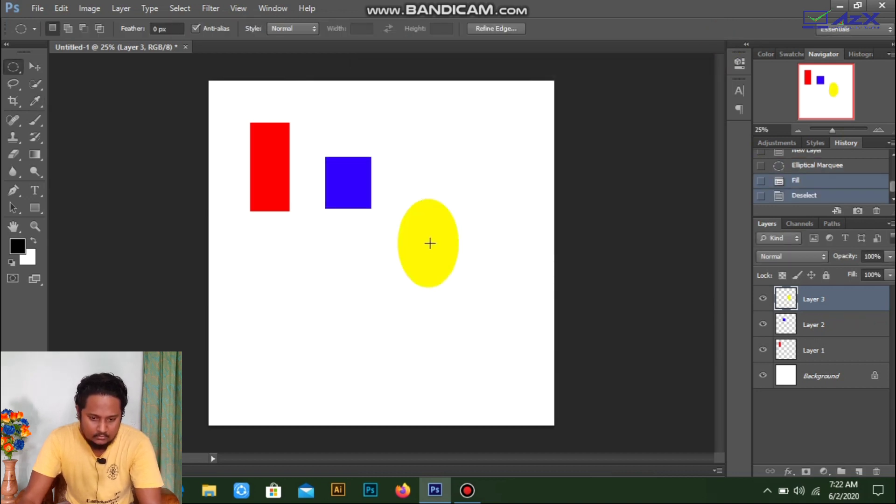
key("ctrl+d")
Step: Move the yellow ellipse up level with the blue square and add Layer 4
left_click(40, 66)
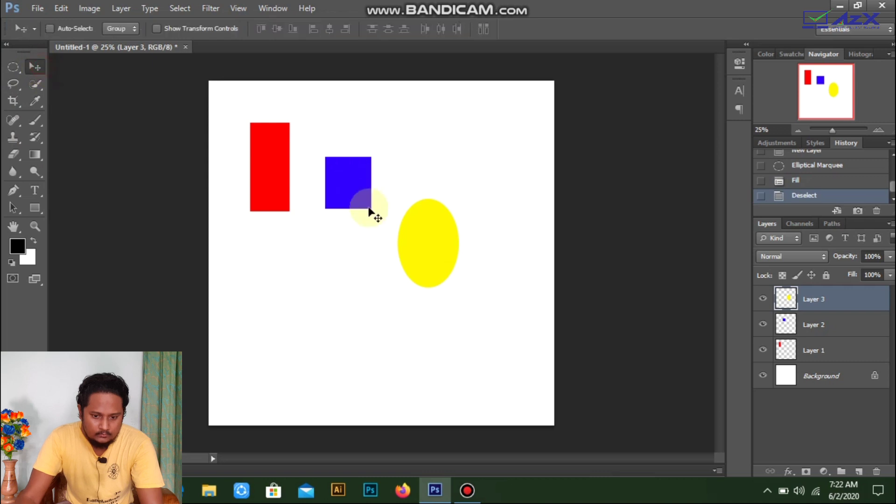
left_click_drag(428, 250, 426, 190)
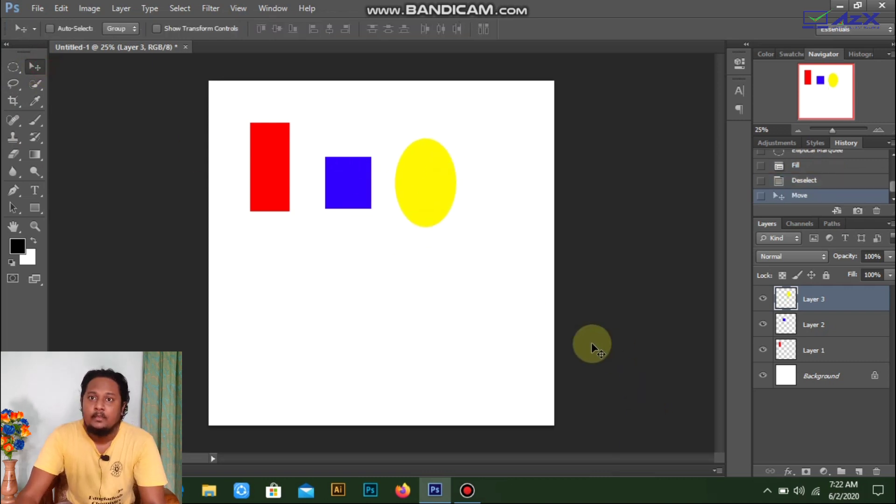
left_click(859, 471)
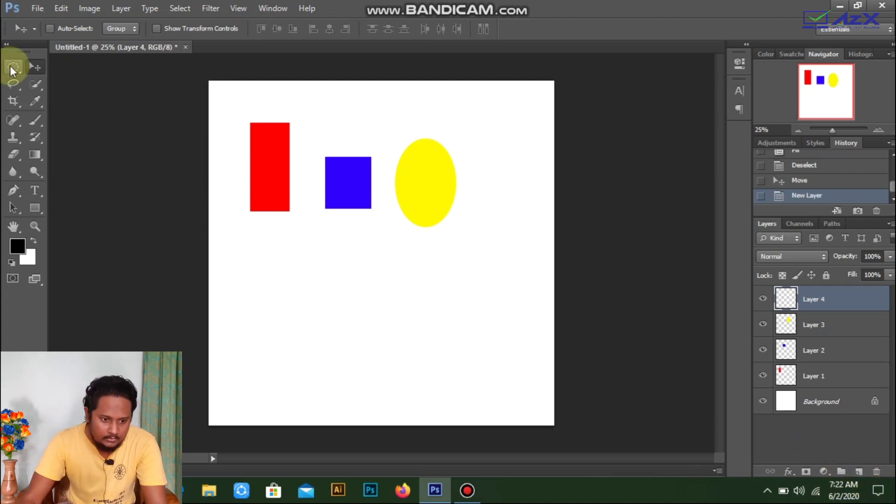
Step: Draw a circular elliptical selection below the blue square
left_click(12, 68)
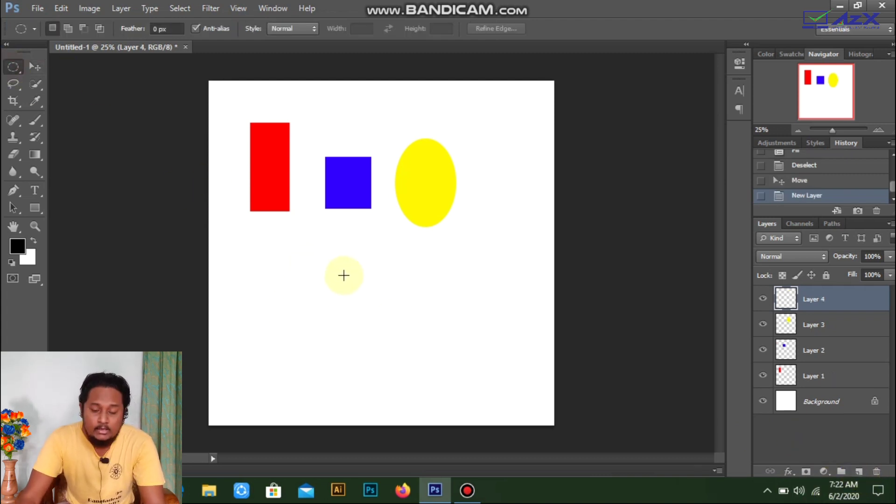
left_click_drag(336, 251, 504, 332)
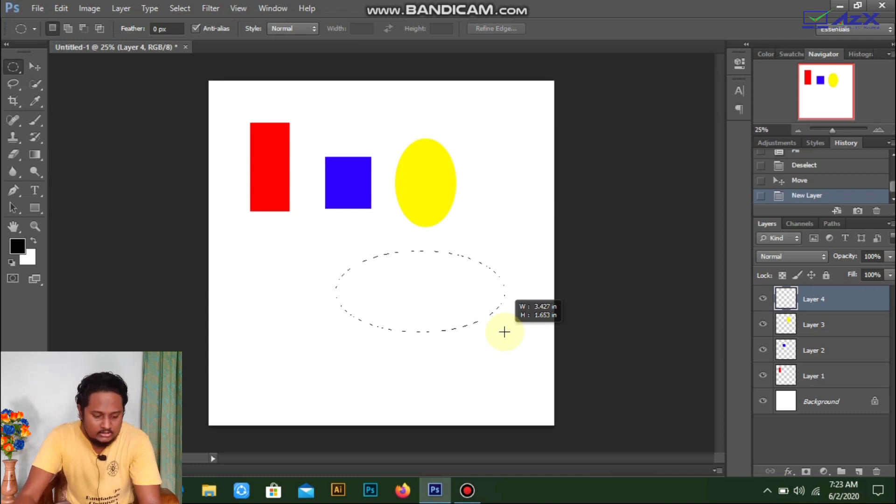
left_click_drag(503, 332, 481, 205)
left_click_drag(447, 286, 436, 368)
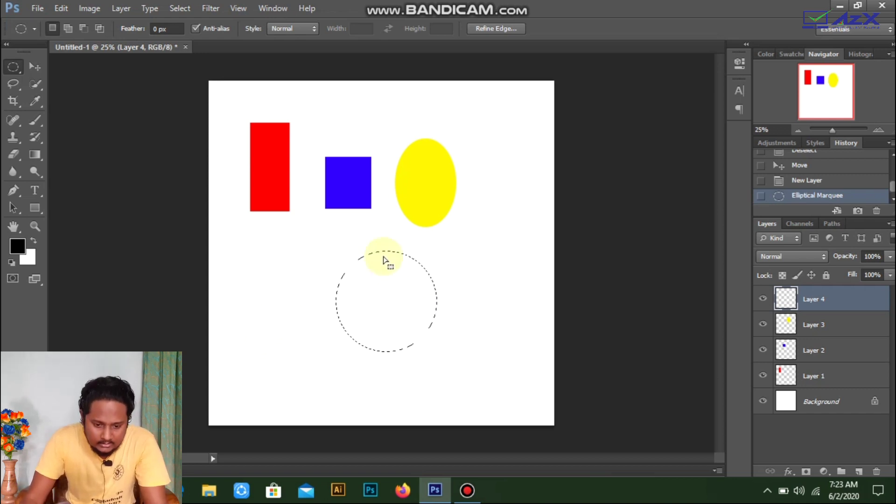
Step: Fill the circle with dark green, deselect, and add a new empty layer
right_click(391, 290)
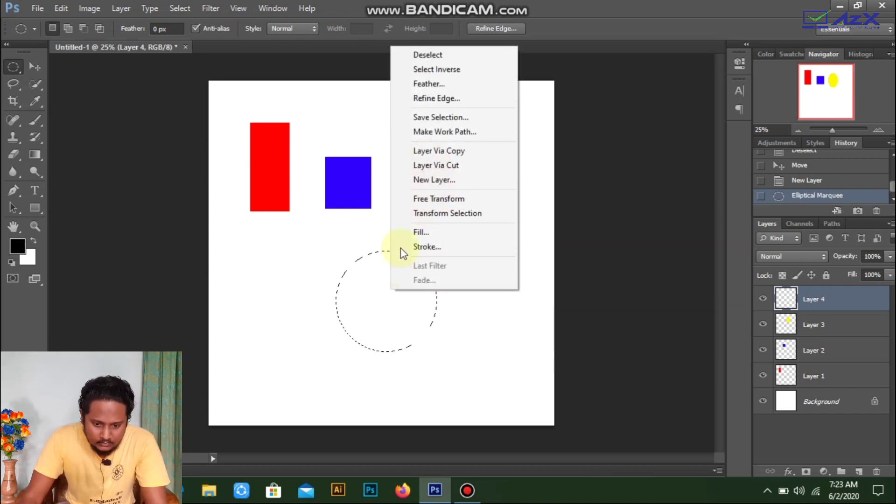
left_click(420, 232)
left_click(436, 135)
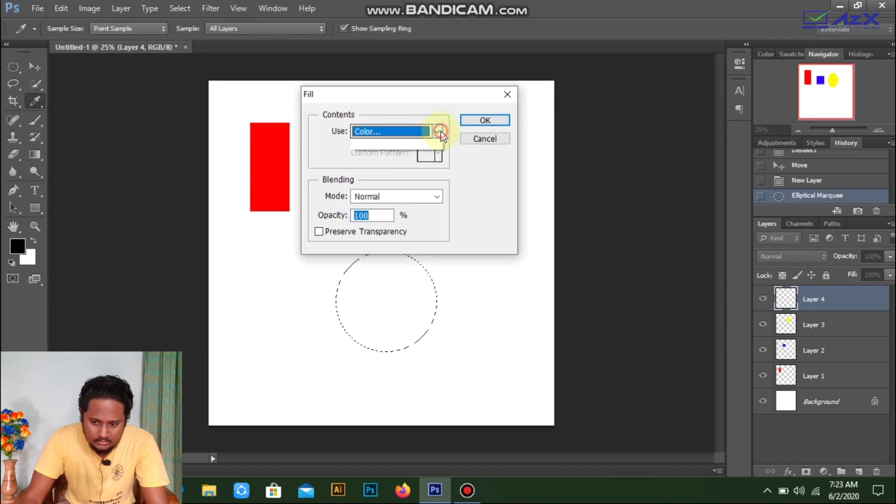
left_click(383, 169)
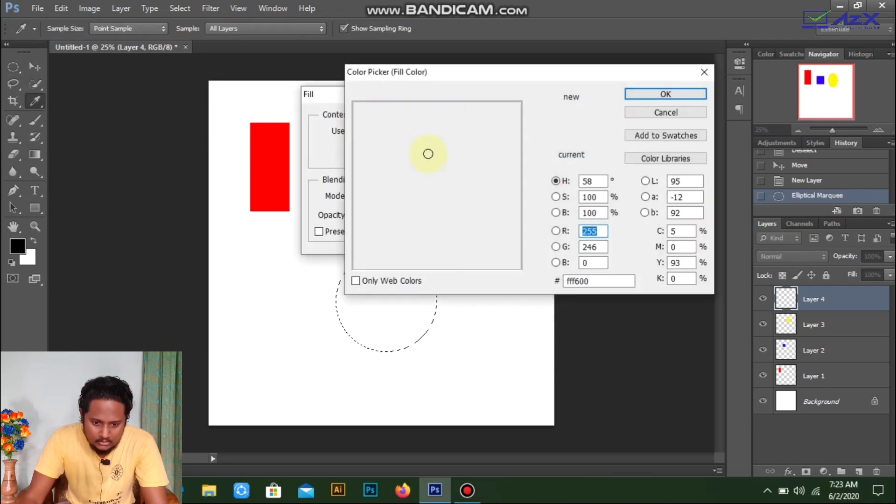
mouse_move(533, 200)
left_mouse_down()
mouse_move(538, 226)
mouse_move(538, 214)
left_mouse_up()
left_click(505, 188)
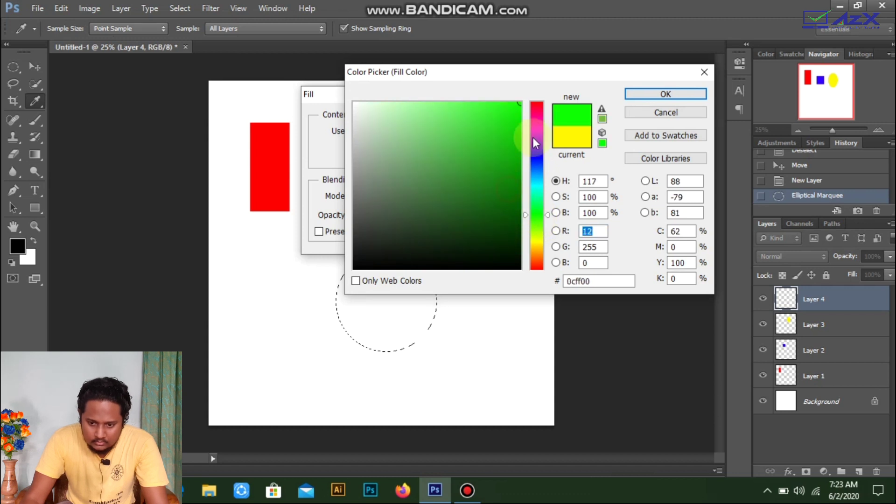
left_click(659, 92)
left_click(482, 121)
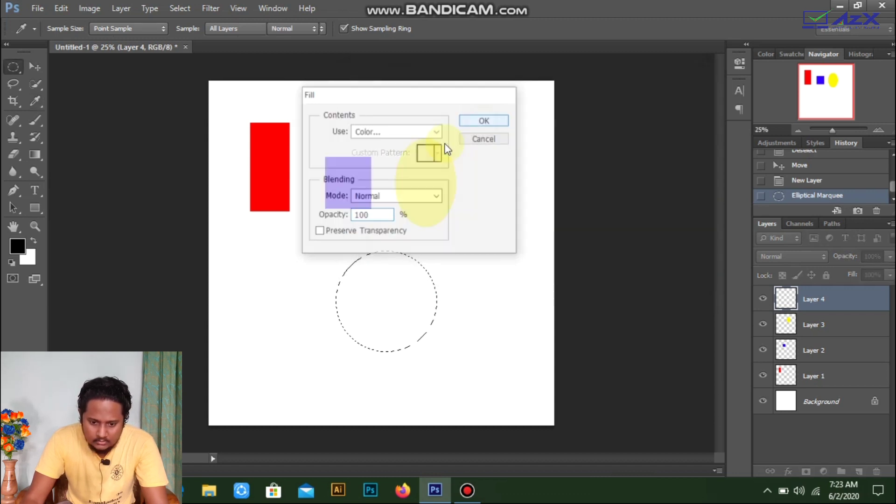
key("ctrl+d")
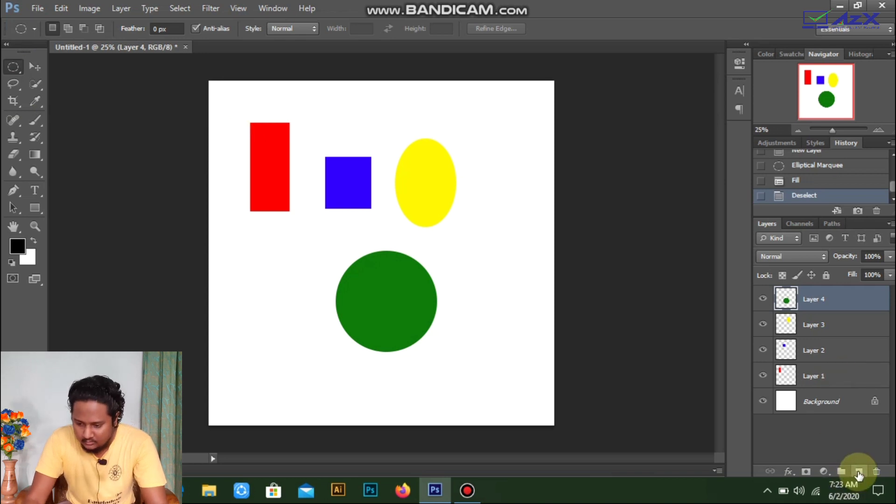
left_click(859, 472)
Step: Draw a square rectangular selection left of the green circle
left_click(15, 66)
left_click(54, 64)
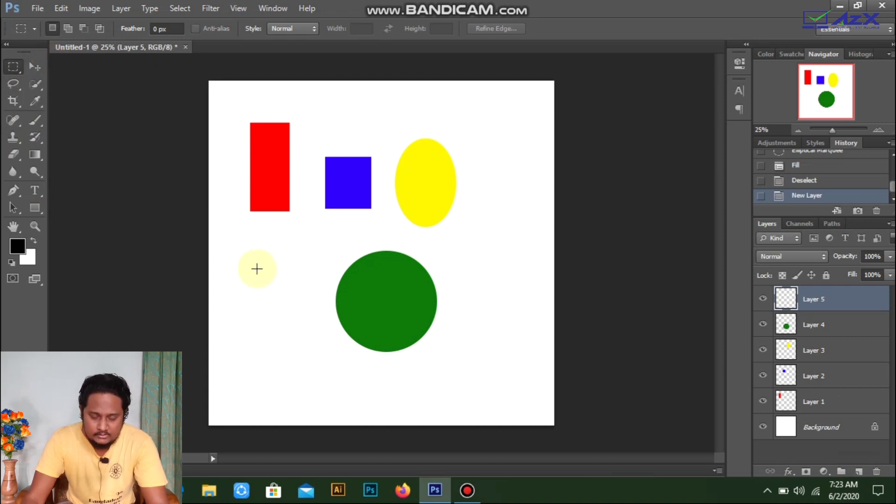
left_click_drag(238, 229, 276, 282)
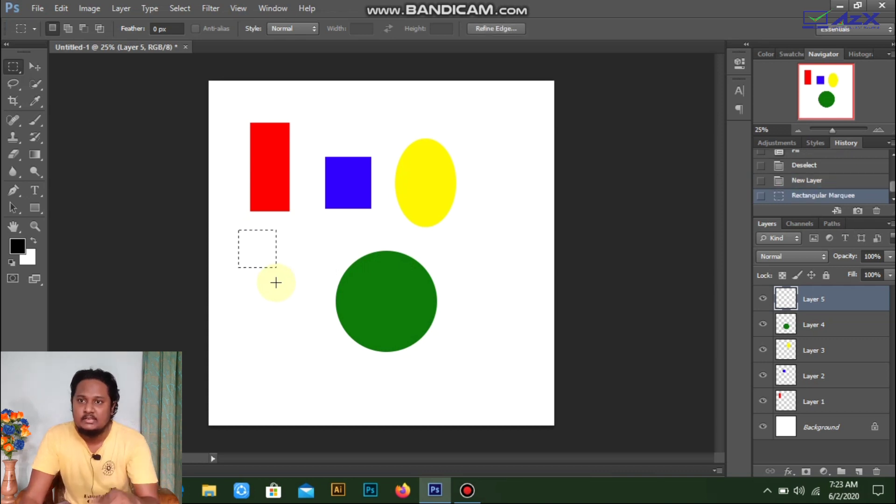
left_click(247, 254)
left_click_drag(245, 248, 371, 328)
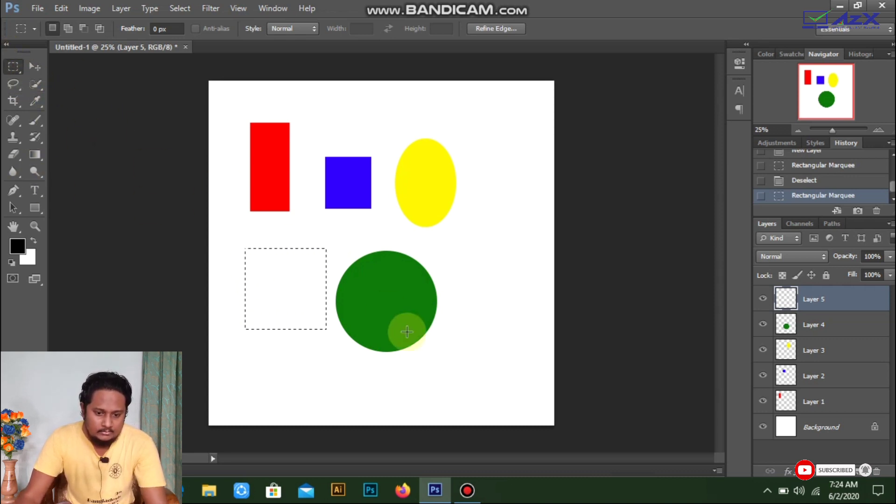
Step: Fill the square with bright orange ff5a00 and clear the selection
right_click(284, 266)
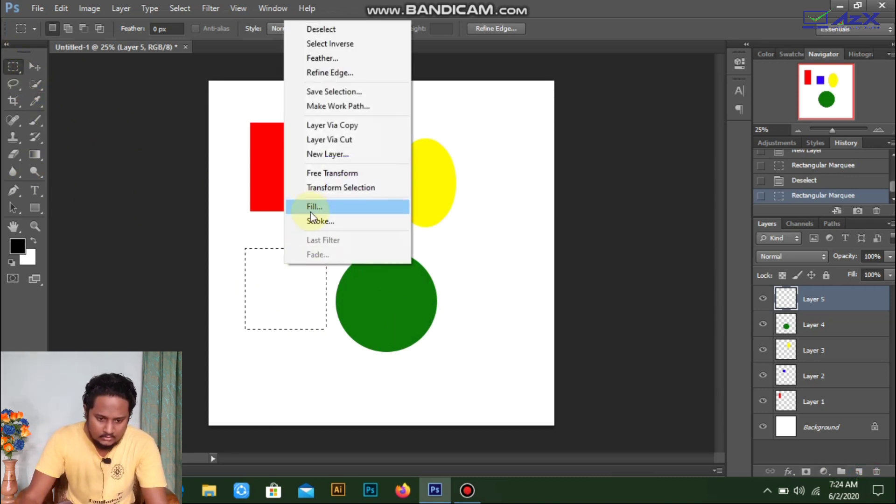
left_click(341, 207)
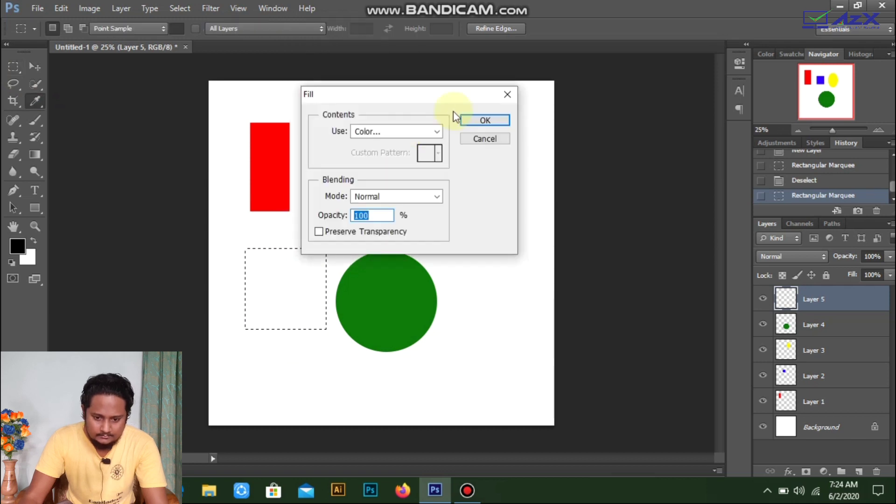
left_click(439, 132)
left_click(400, 167)
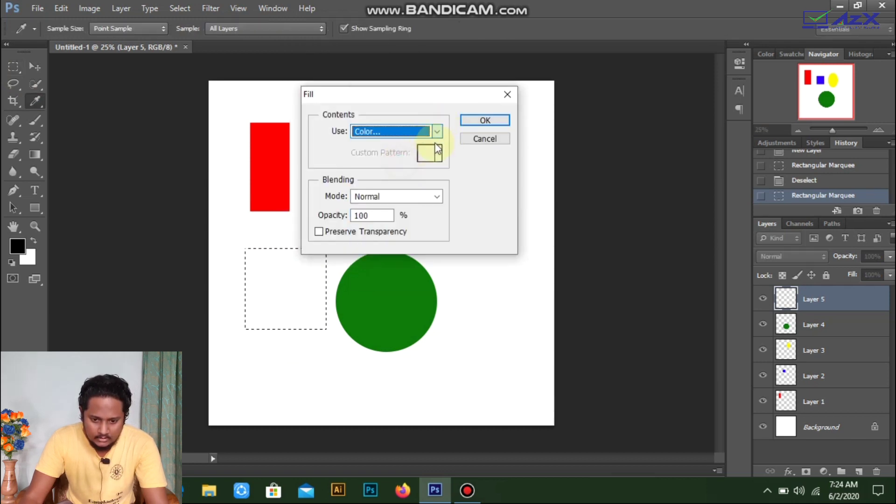
left_click(538, 256)
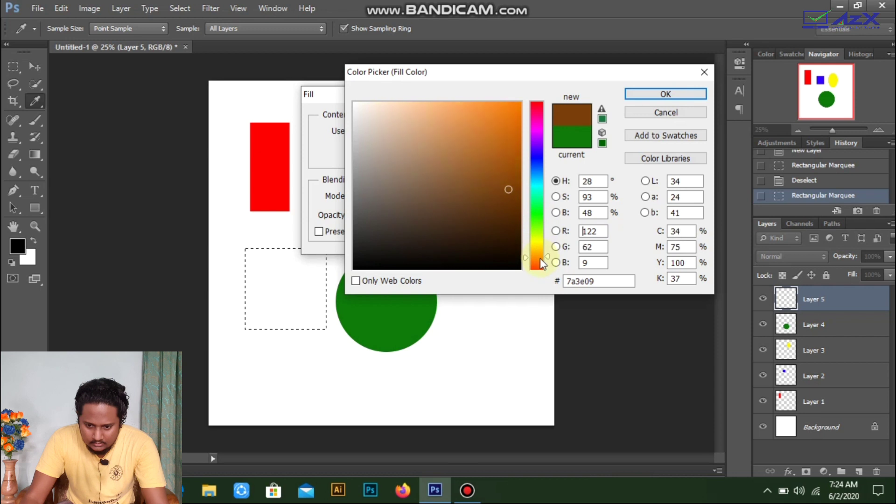
left_click_drag(539, 248, 538, 261)
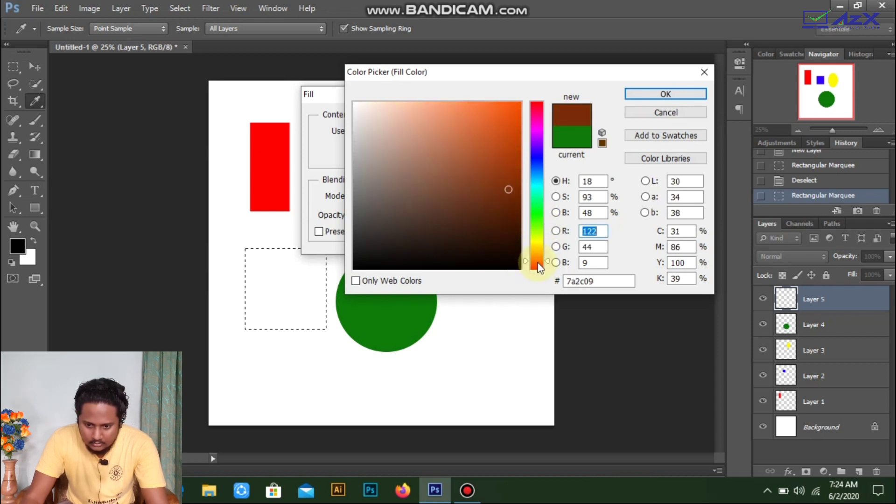
left_click(521, 103)
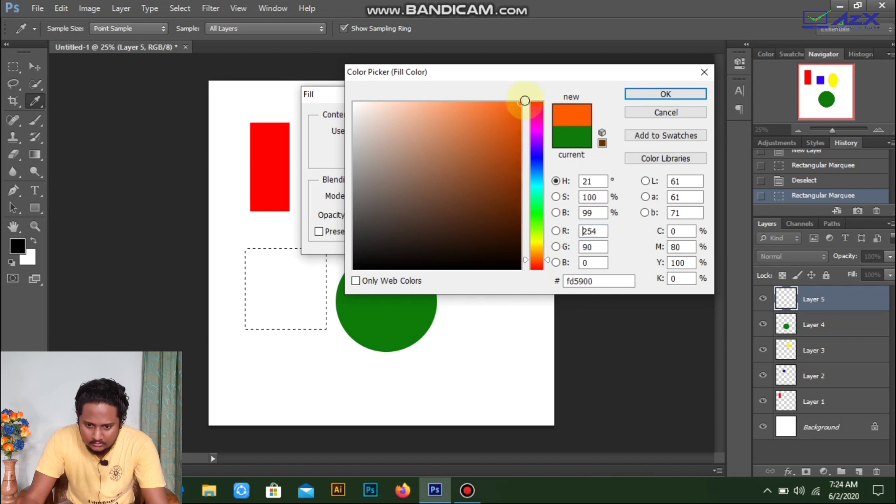
left_click(672, 94)
left_click(488, 119)
key("m")
left_click(299, 273)
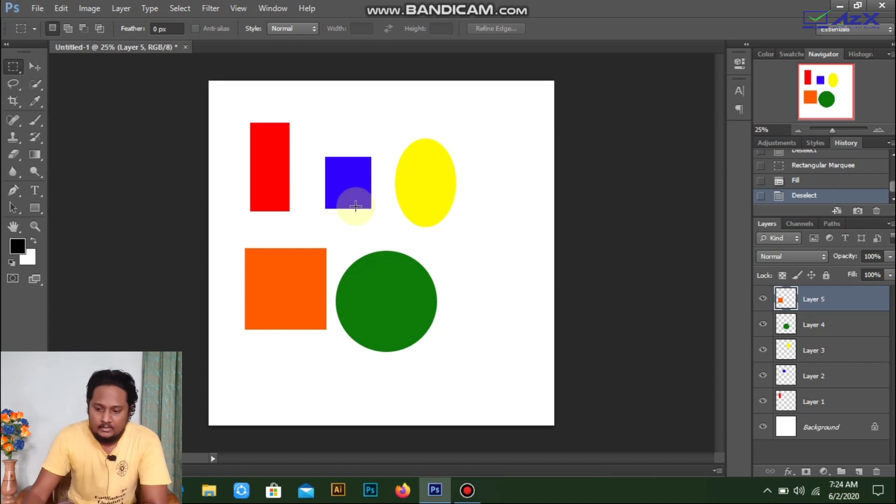
left_click(38, 67)
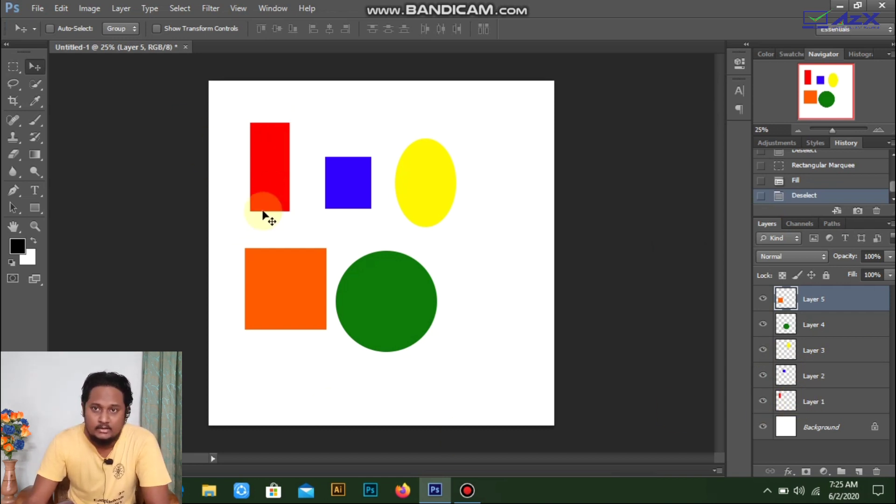
Step: Rename Layers 1, 2 and 3 to Red, Blue and Yellow
double_click(814, 402)
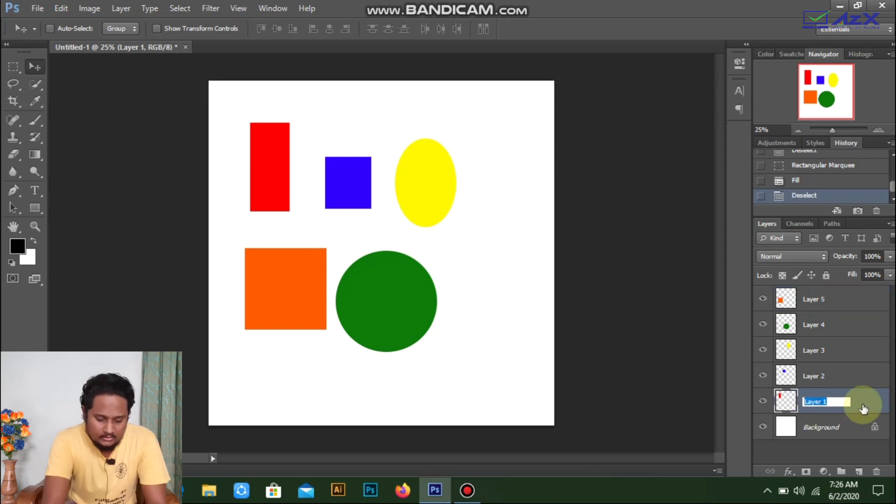
type("Re")
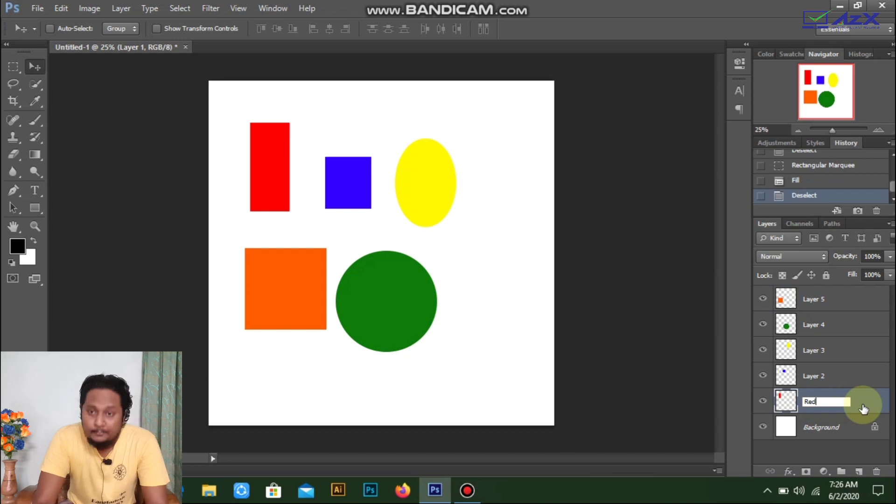
type("d")
key("Return")
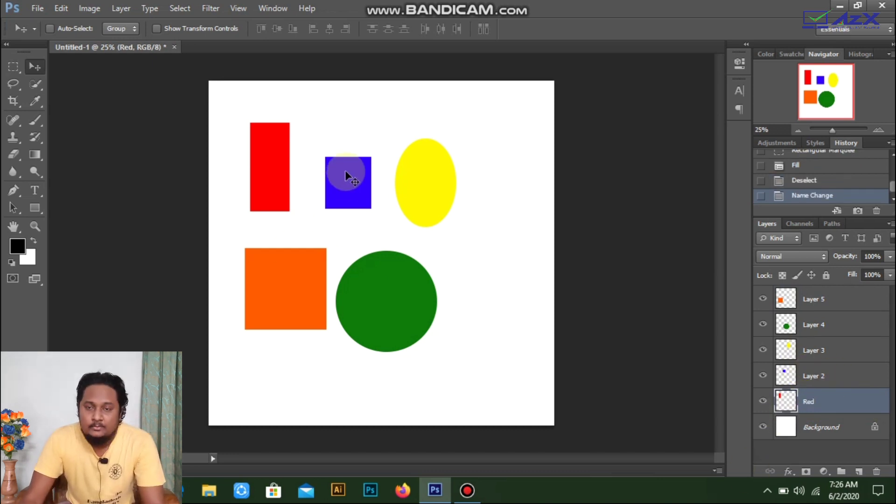
left_click(817, 376)
double_click(818, 376)
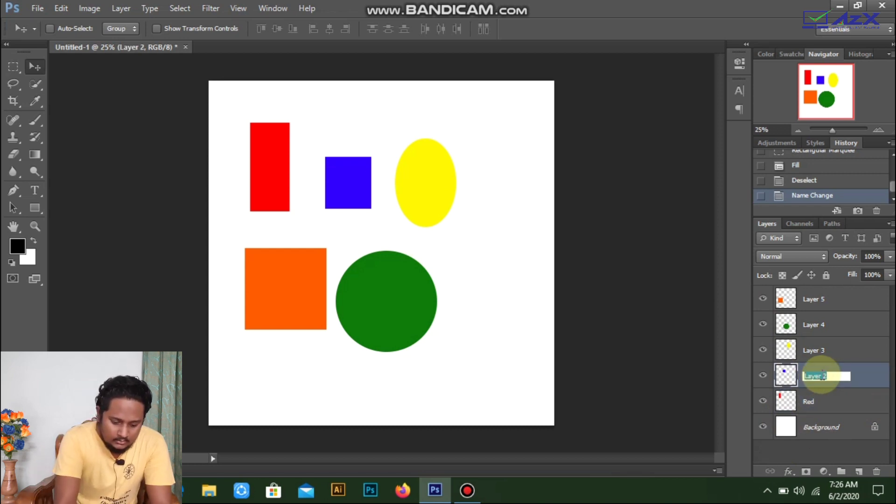
type("Blue")
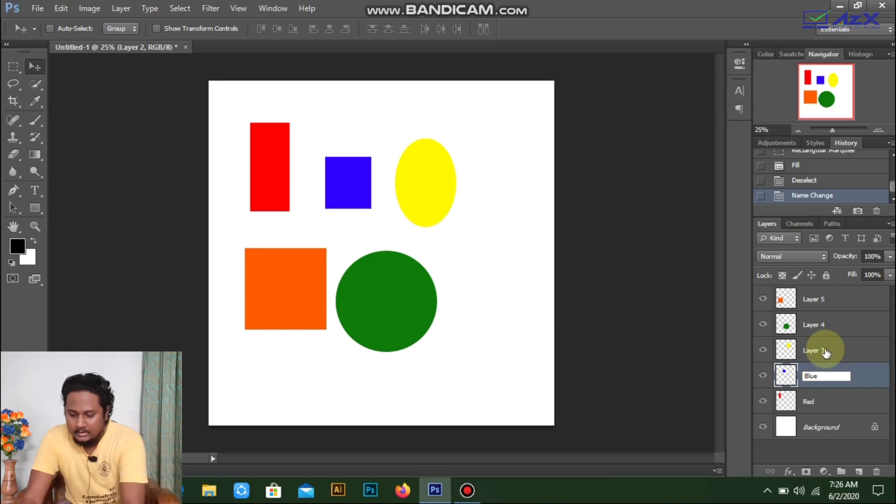
left_click(824, 353)
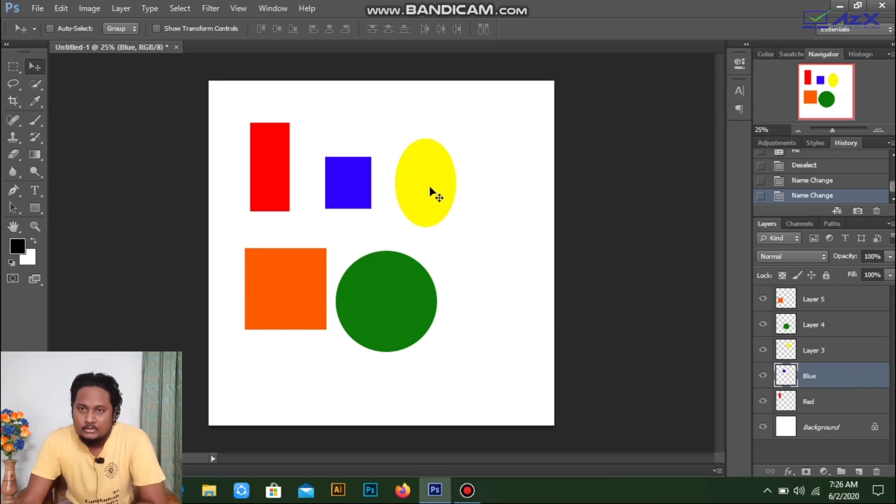
double_click(814, 351)
type("Yellow")
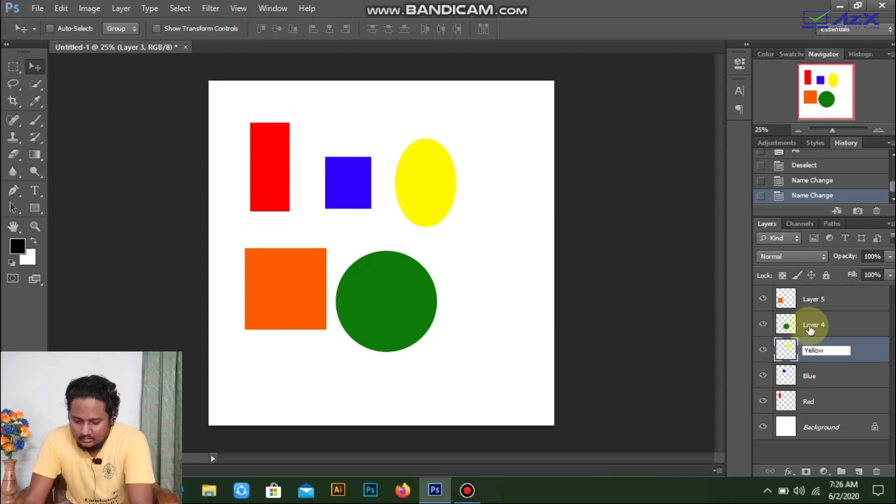
key("Return")
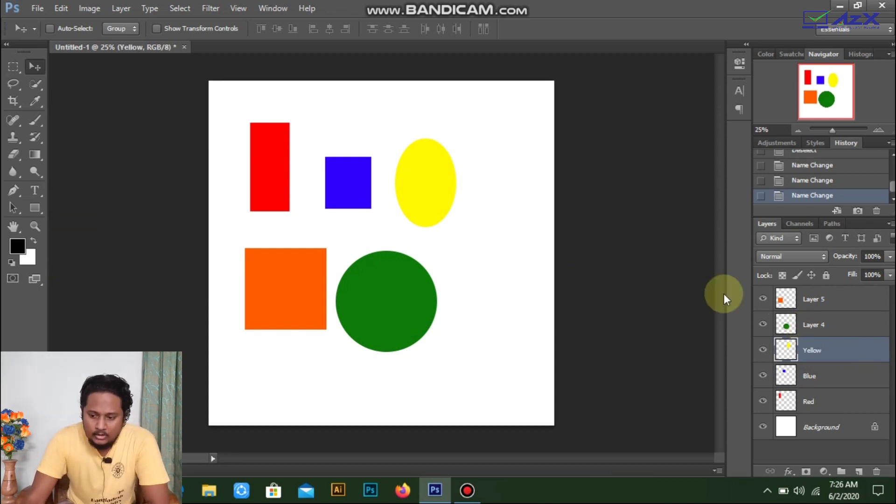
Step: Rename Layer 4 to Green and Layer 5 to Orrange
double_click(820, 325)
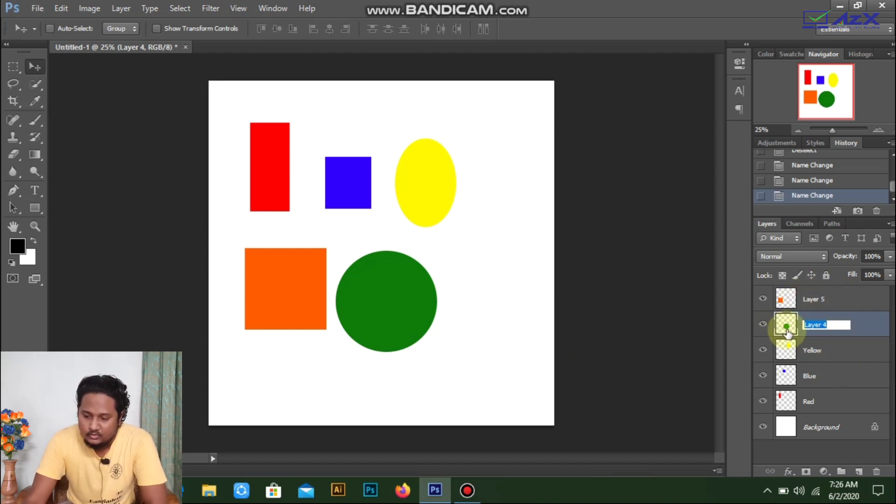
left_click(391, 305)
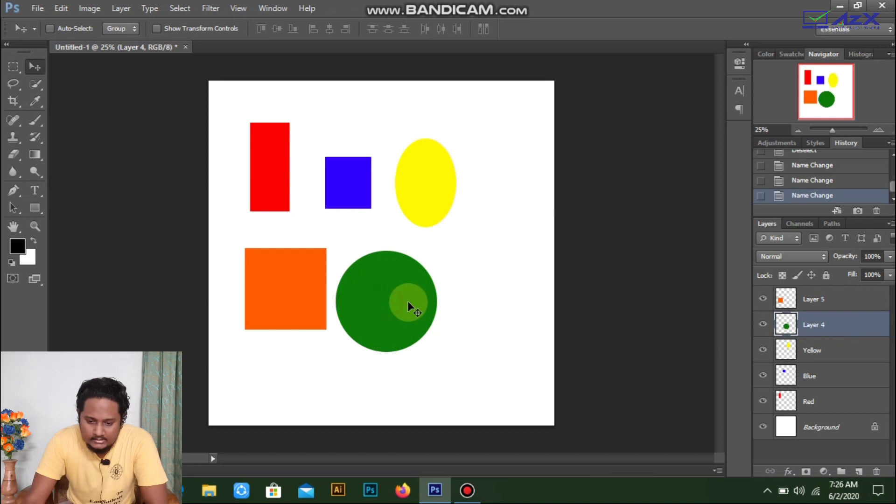
left_click(818, 327)
double_click(817, 326)
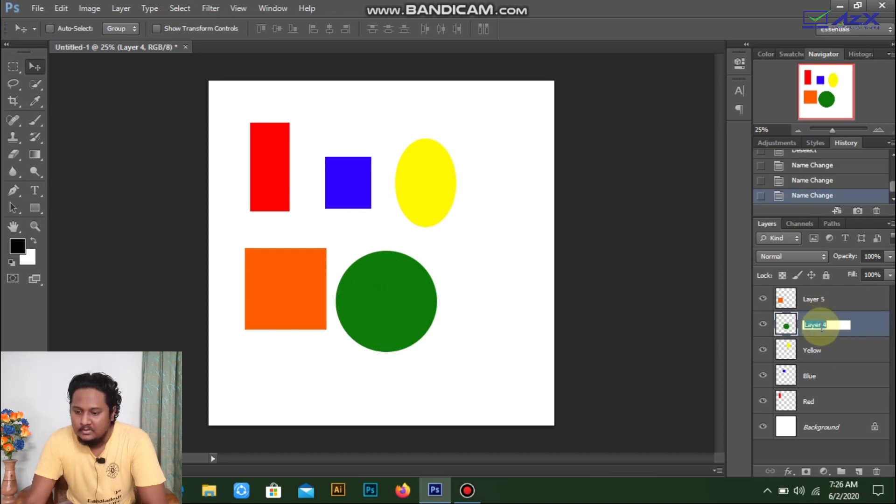
type("Green")
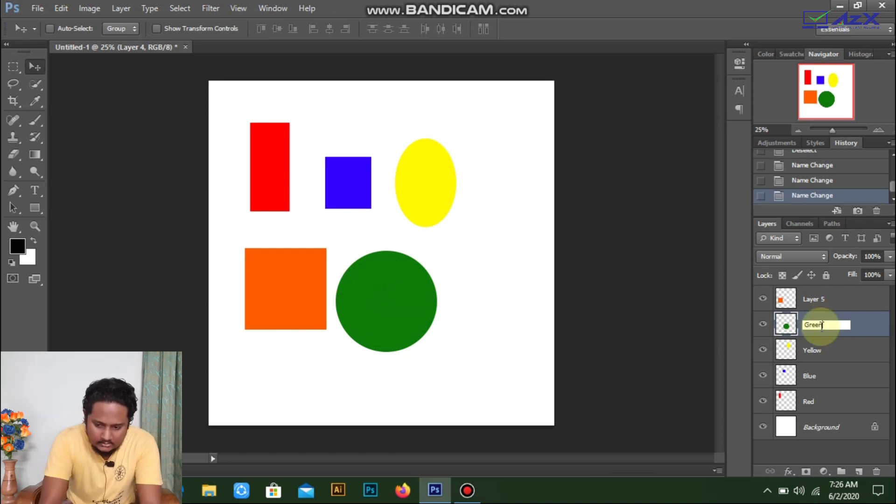
key("Return")
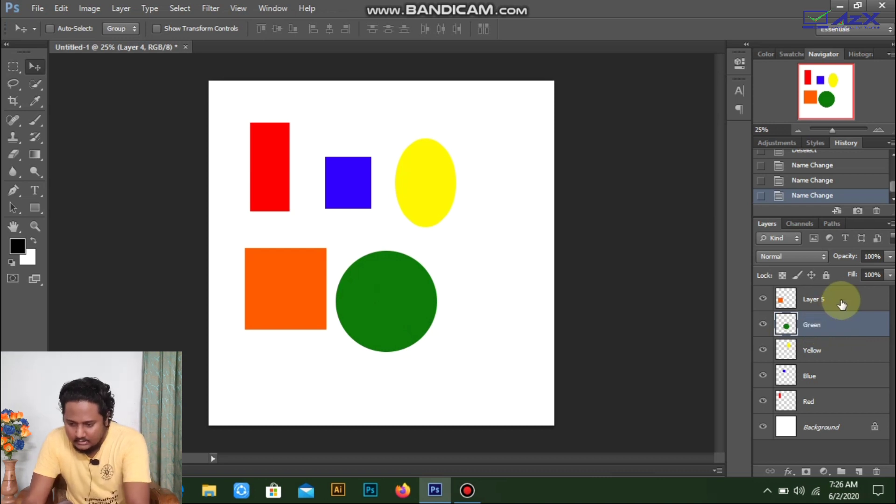
left_click(812, 298)
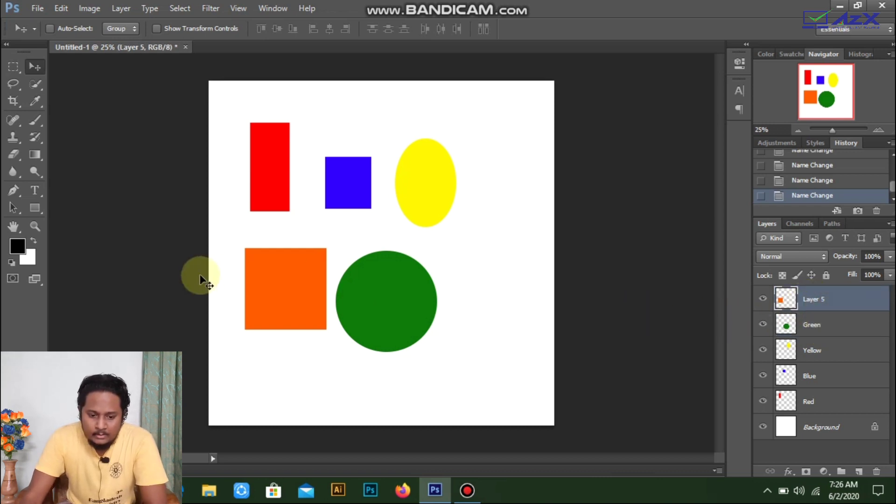
double_click(820, 299)
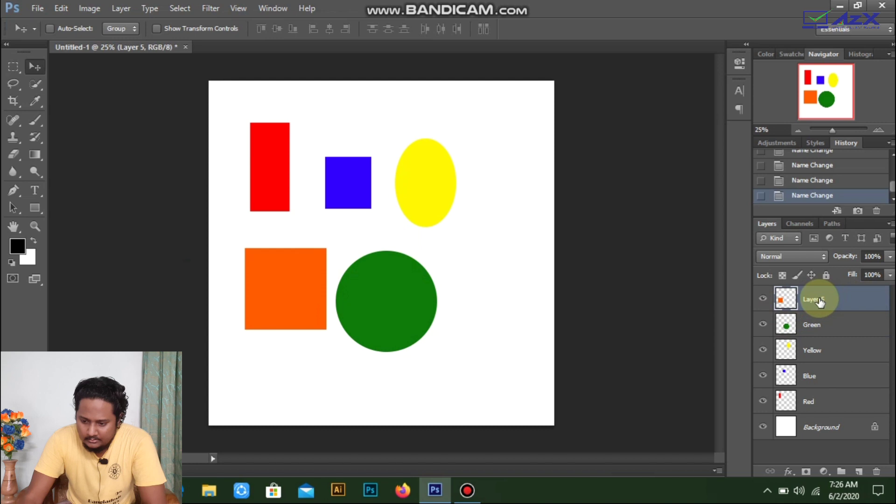
type("Or")
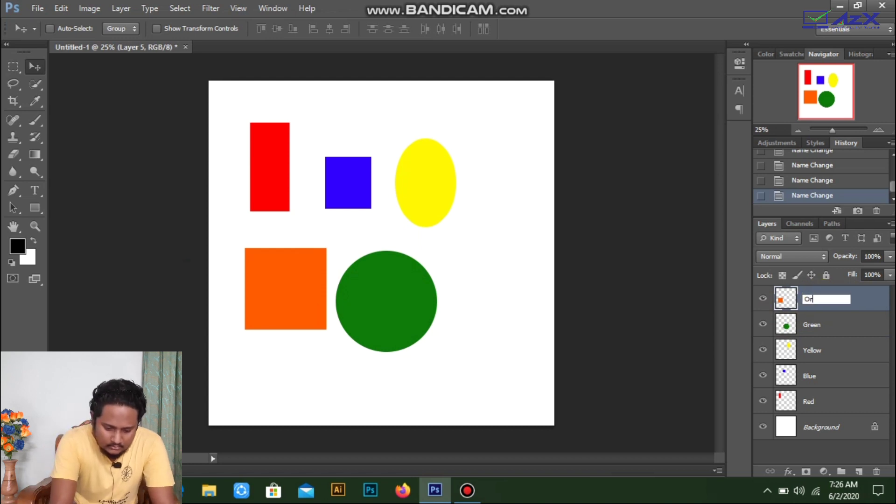
type("range")
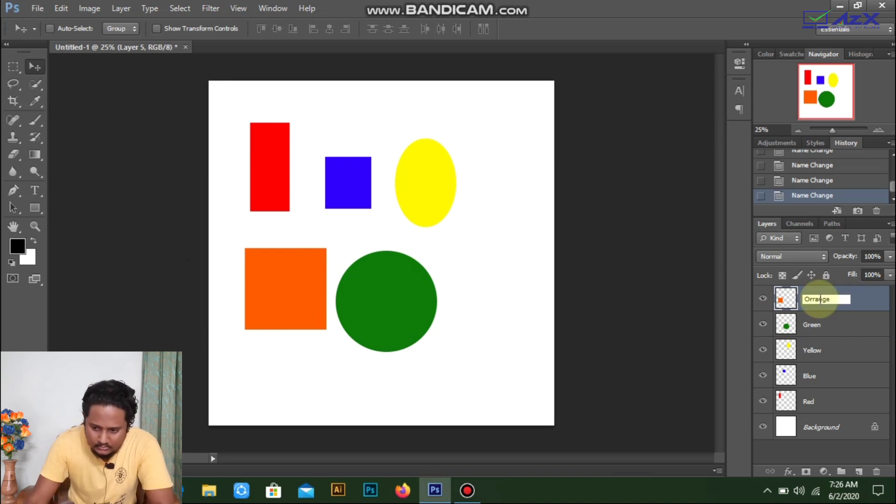
key("Return")
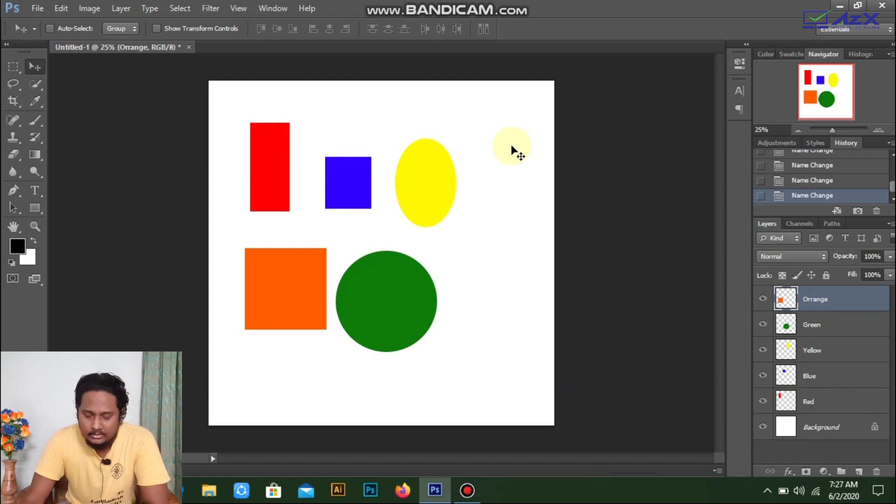
Step: Move the red rectangle to the top-right and the blue square to the bottom-right
left_click(842, 407)
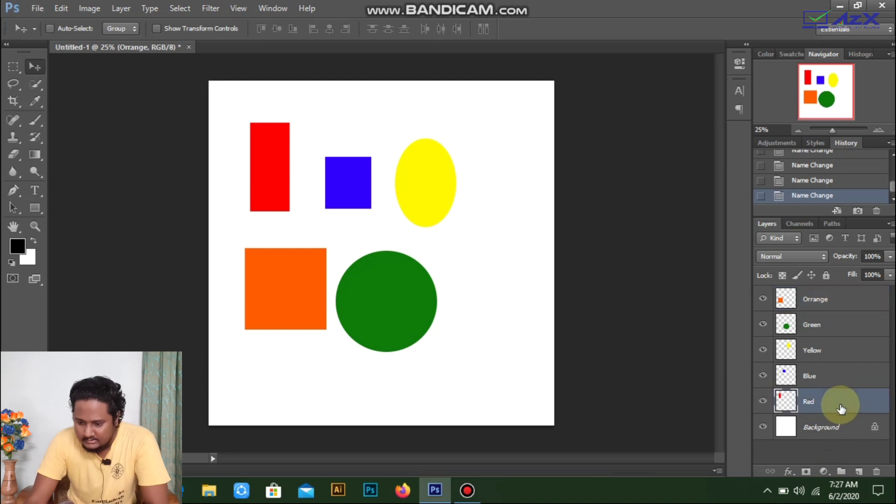
left_click_drag(273, 185, 541, 147)
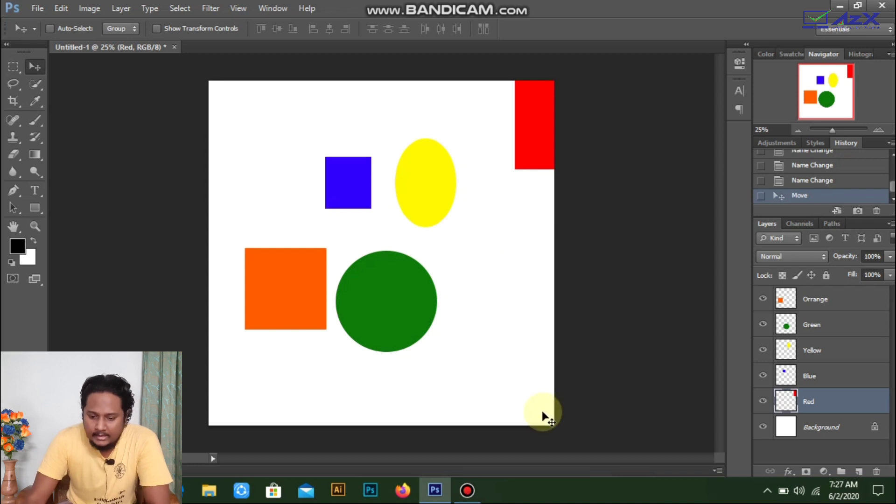
left_click(840, 378)
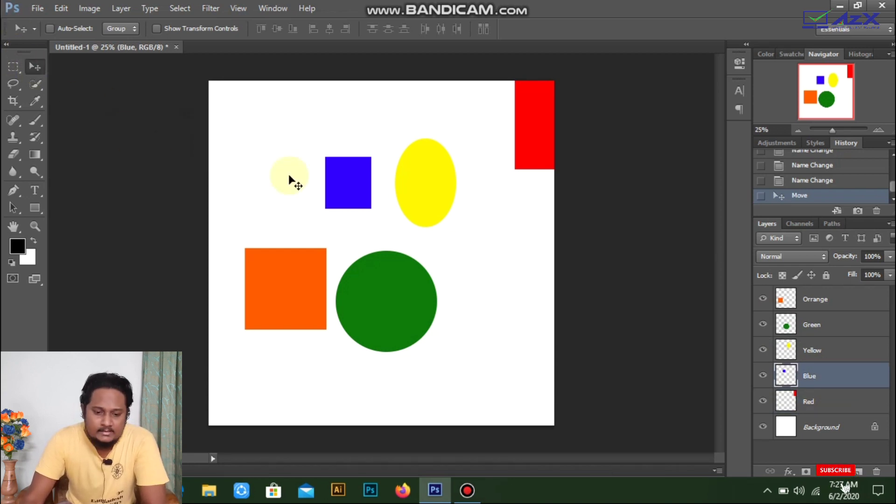
left_click_drag(362, 206, 525, 400)
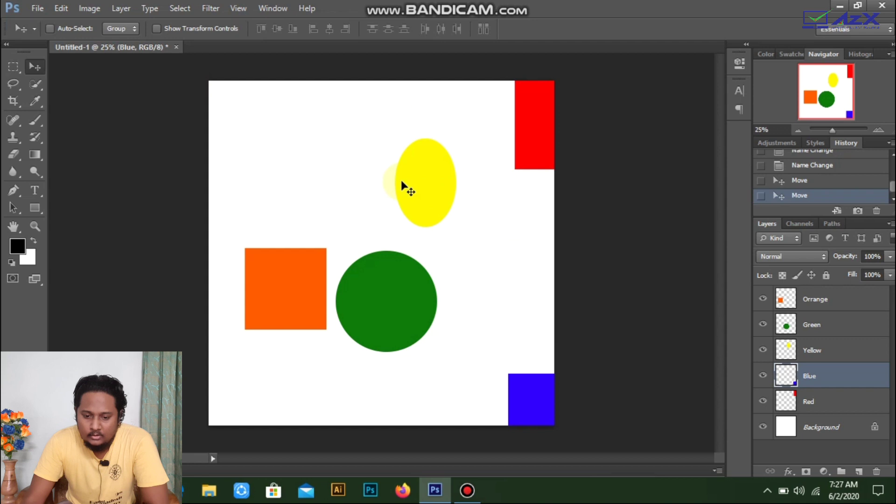
Step: Put the yellow ellipse top-left, green circle centre, orange square bottom-left
left_click(849, 351)
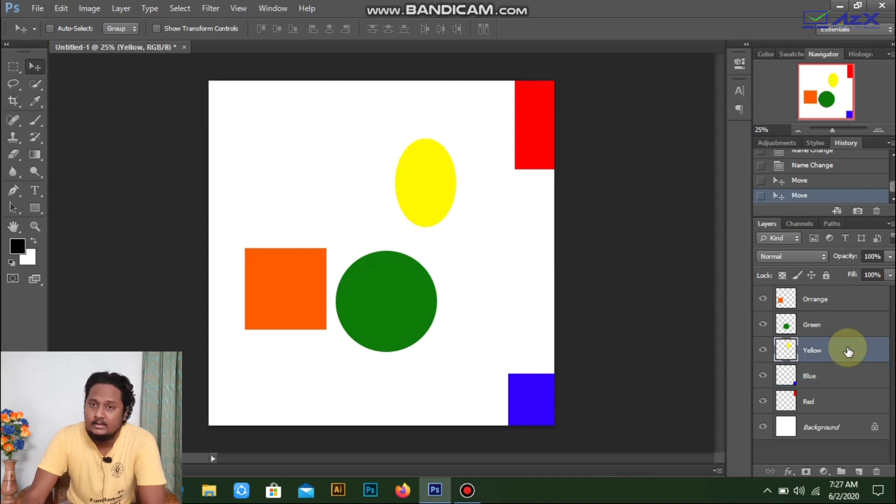
left_click_drag(429, 176, 220, 90)
left_click(243, 114)
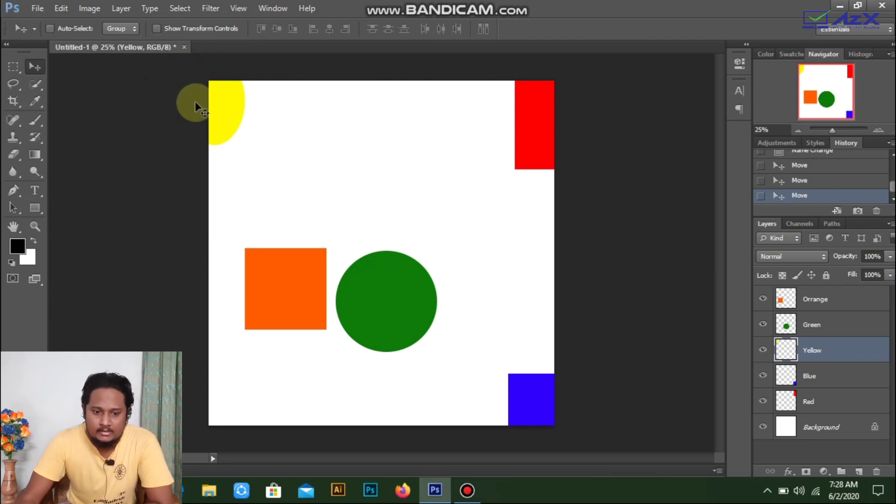
left_click_drag(224, 117, 248, 140)
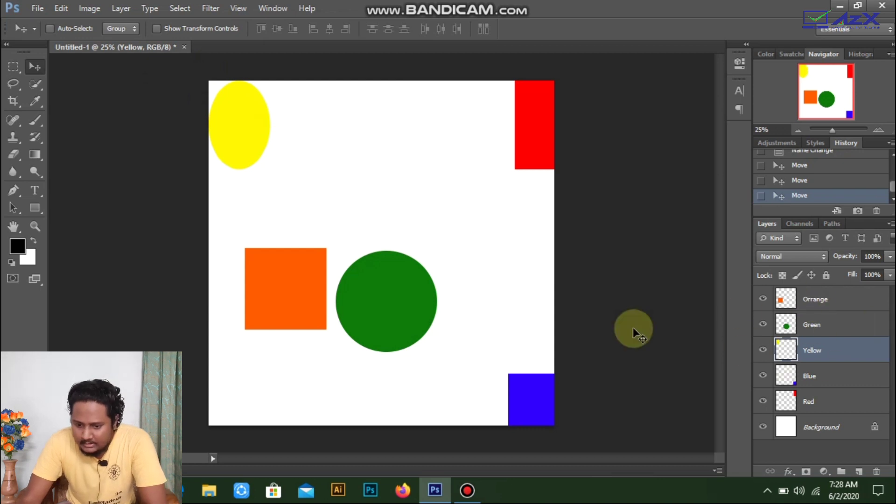
left_click(855, 324)
left_click_drag(392, 315, 392, 258)
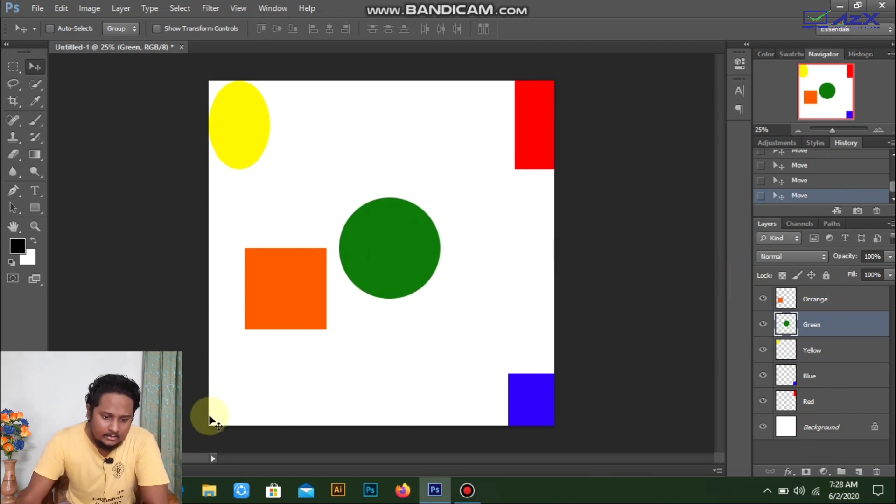
left_click(860, 299)
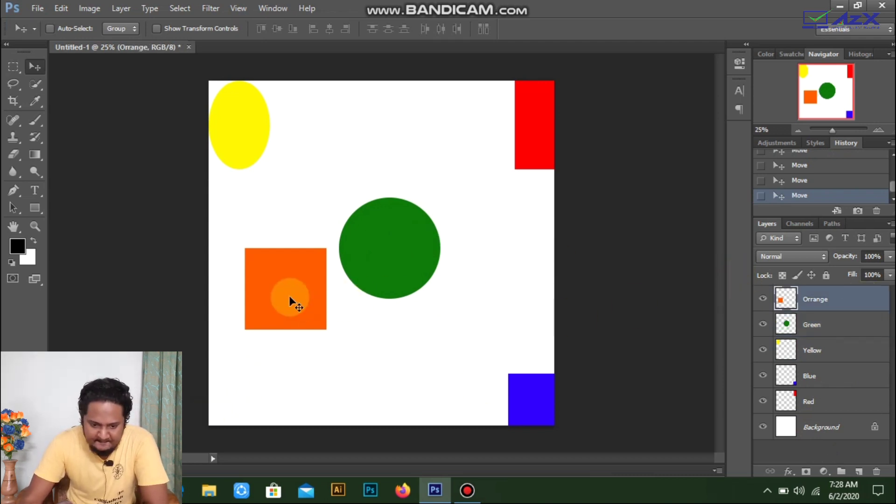
left_click_drag(290, 296, 256, 376)
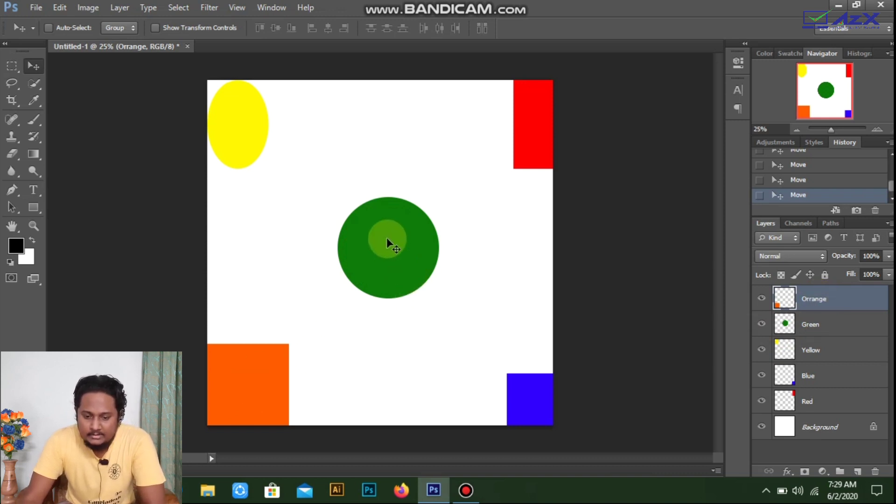
left_click(835, 323)
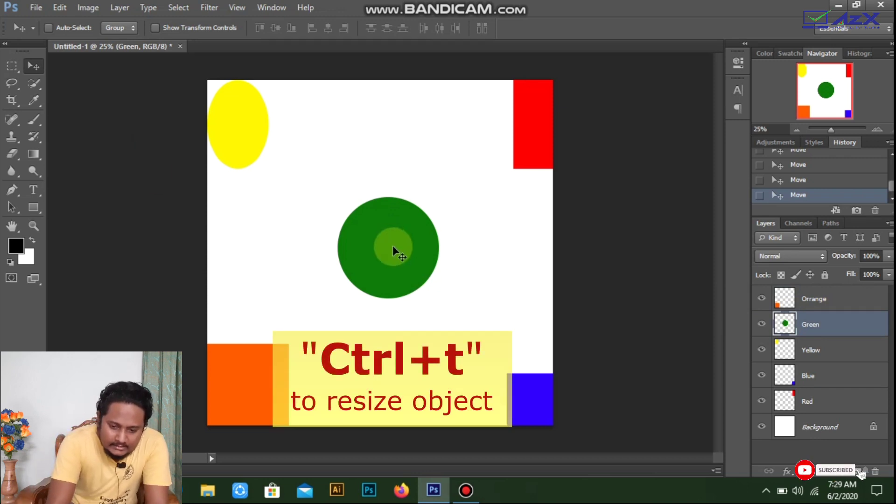
key("ctrl+t")
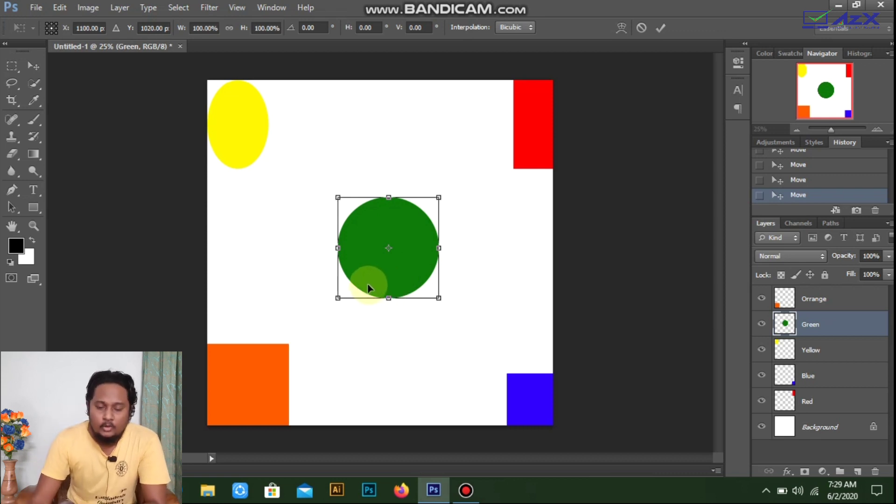
mouse_move(411, 234)
left_mouse_down()
mouse_move(390, 196)
mouse_move(402, 239)
mouse_move(407, 230)
left_mouse_up()
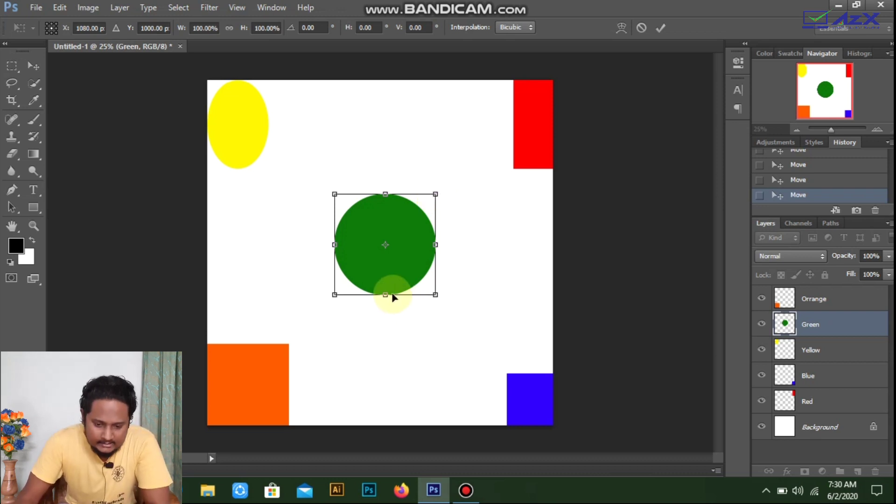
left_click_drag(385, 295, 384, 370)
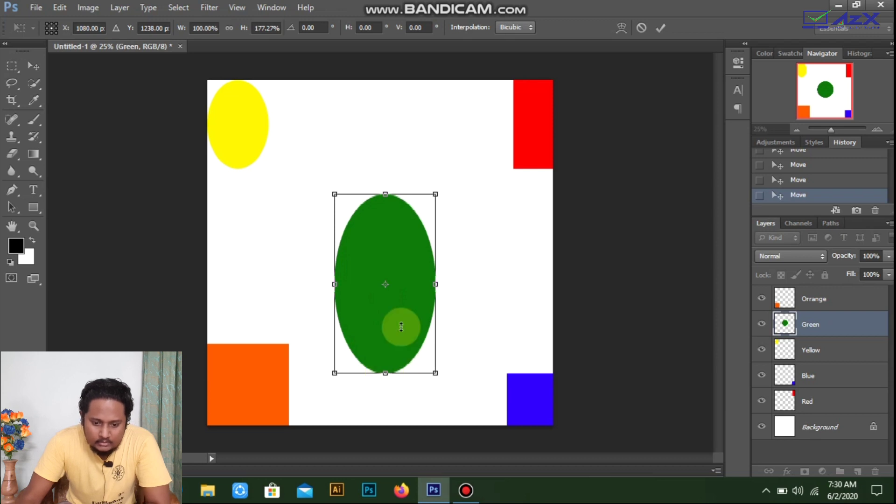
left_click_drag(400, 320, 402, 272)
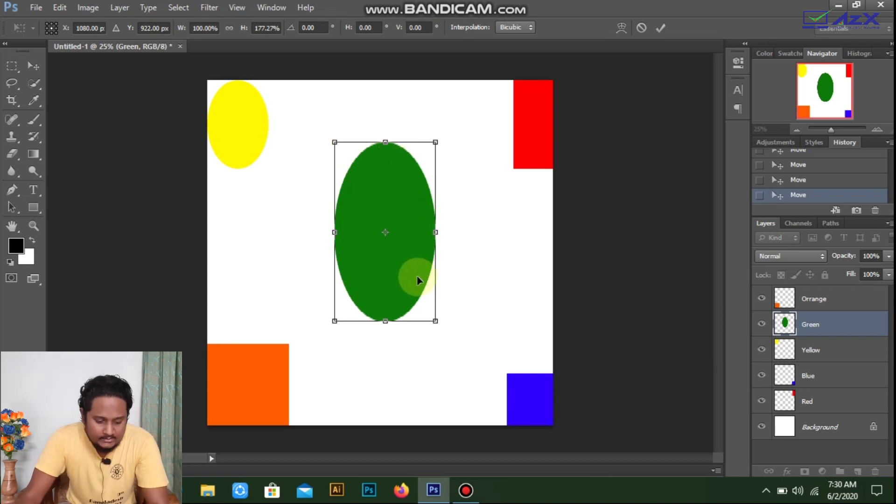
left_click_drag(417, 280, 416, 333)
left_click(352, 263)
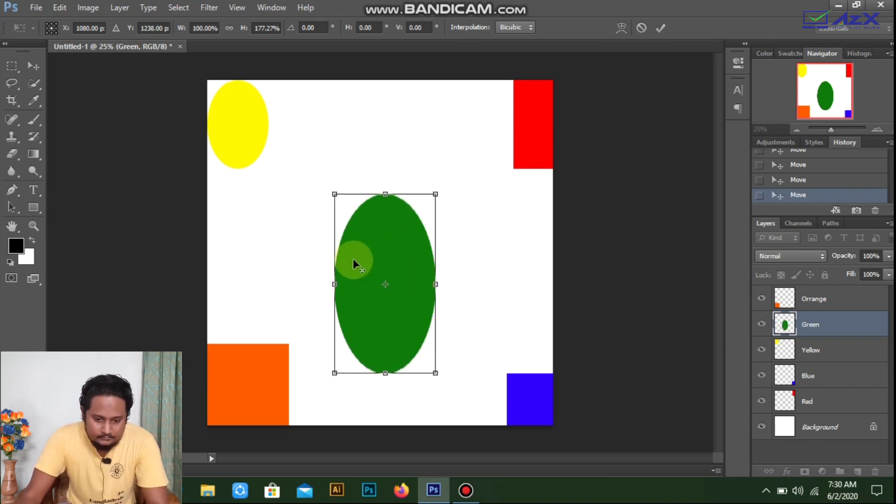
key("ctrl+z")
key("ctrl+z")
key("ctrl+z")
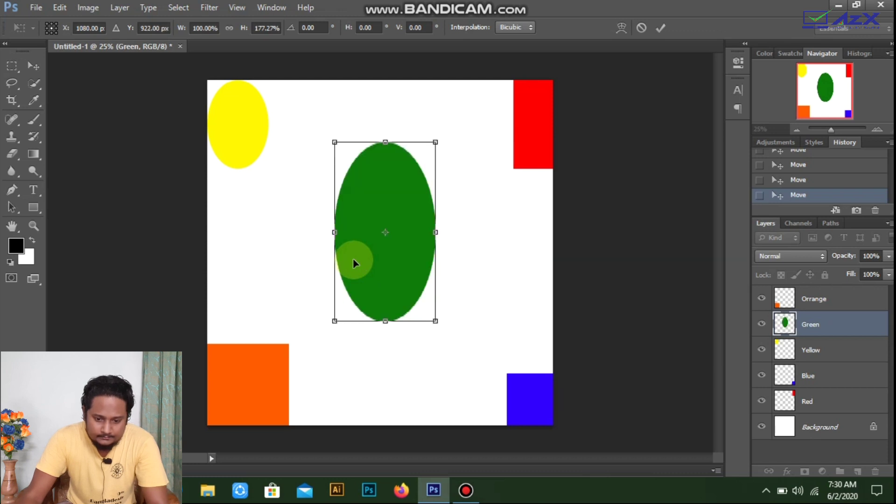
key("Escape")
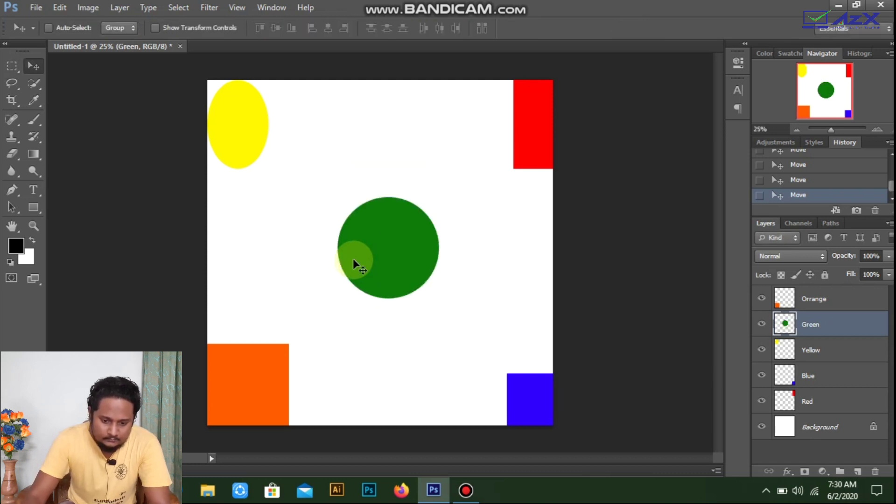
mouse_move(397, 232)
left_mouse_down()
mouse_move(378, 244)
mouse_move(389, 243)
left_mouse_up()
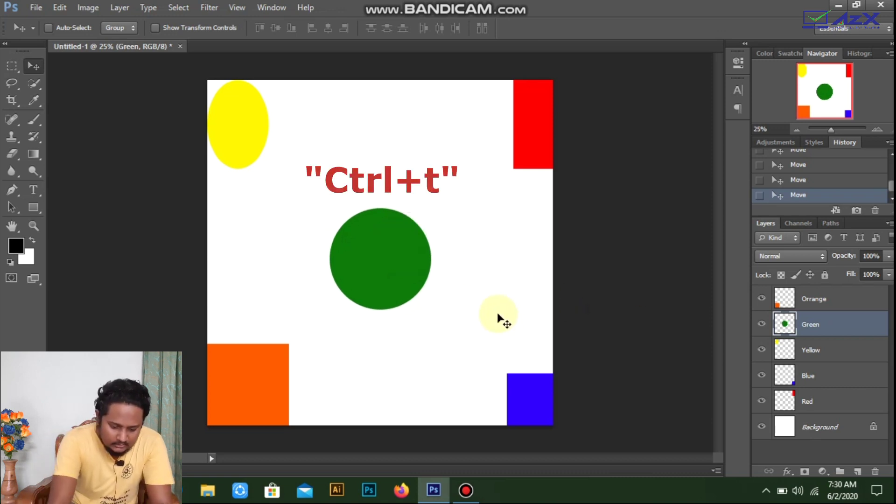
Step: Free-transform the green circle to about 195% and drag it back to the canvas centre
key("ctrl+t")
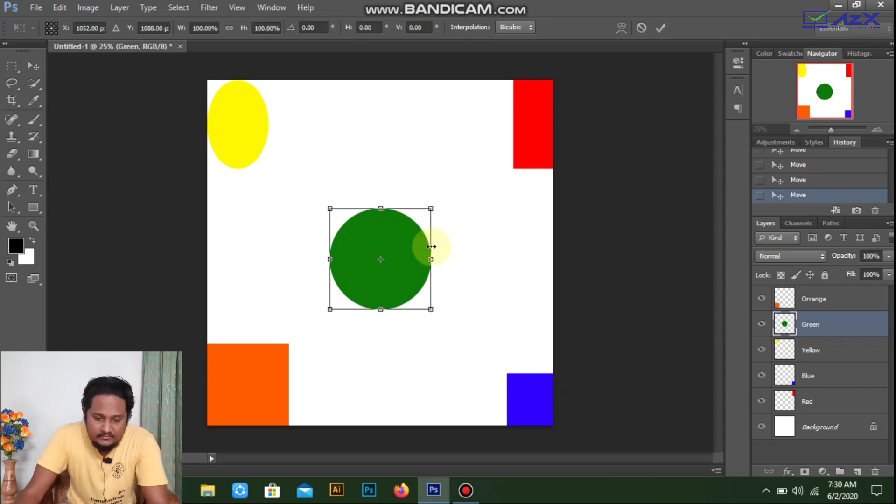
left_click_drag(431, 210, 443, 284)
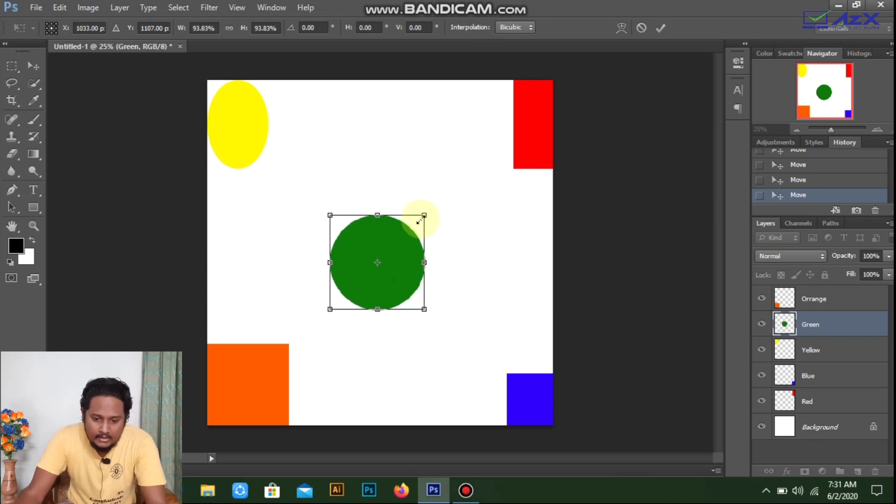
left_click_drag(424, 210, 499, 77)
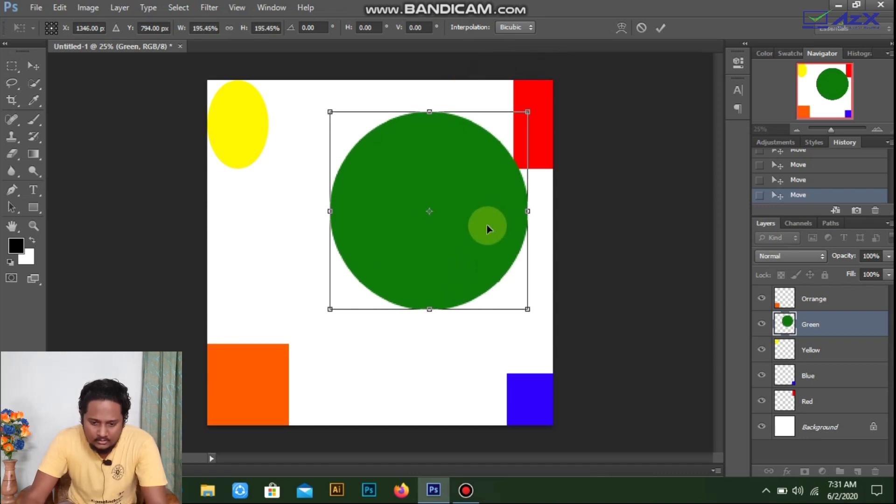
key("Return")
left_click_drag(454, 208, 414, 256)
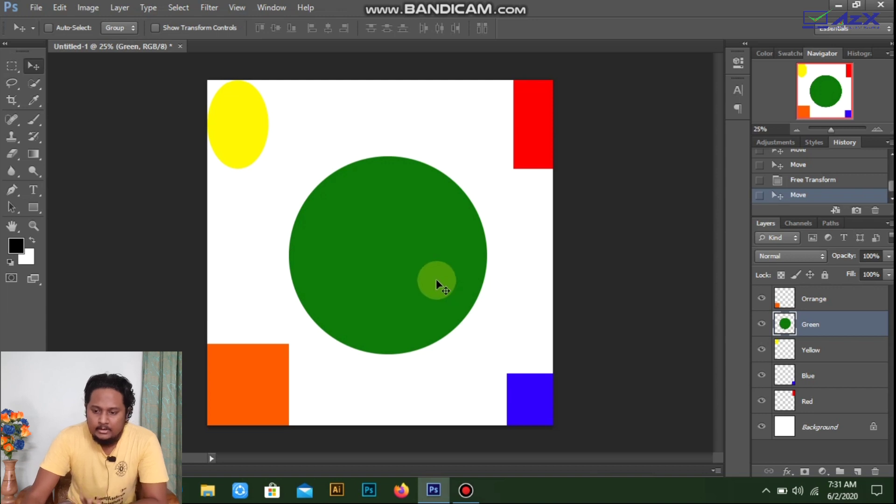
mouse_move(423, 269)
left_mouse_down()
mouse_move(422, 218)
mouse_move(411, 268)
mouse_move(427, 268)
left_mouse_up()
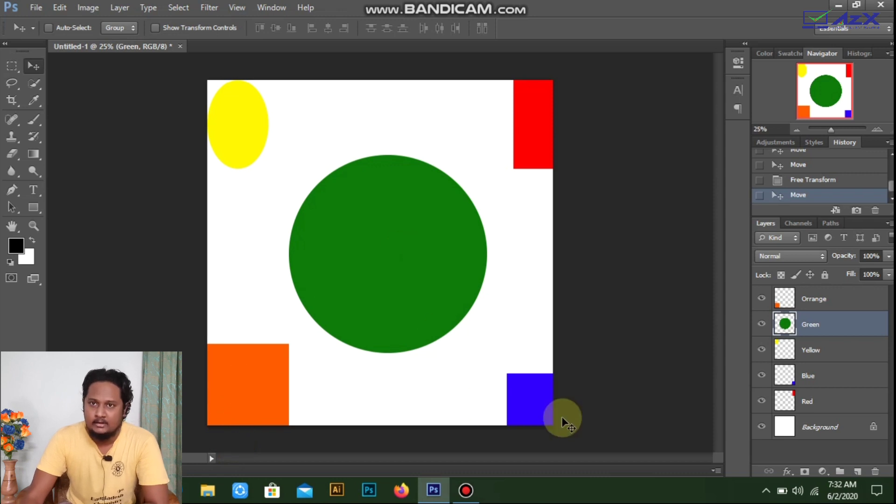
Step: Drag the Orange layer's square out of the corner onto the green circle's lower-left edge
left_click(855, 302)
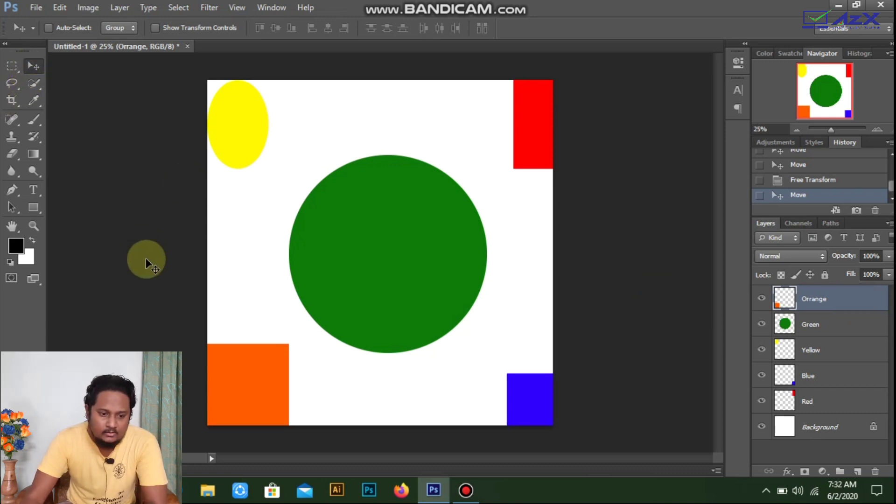
left_click_drag(220, 381, 280, 314)
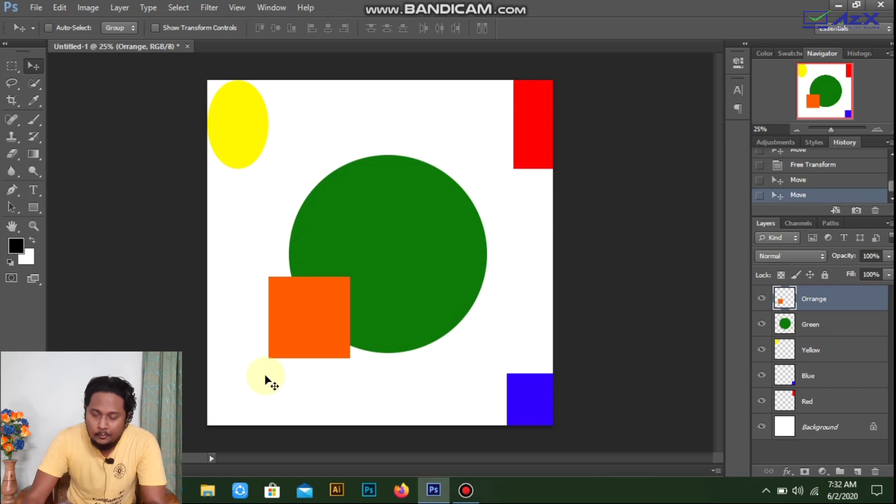
left_click_drag(318, 326, 326, 328)
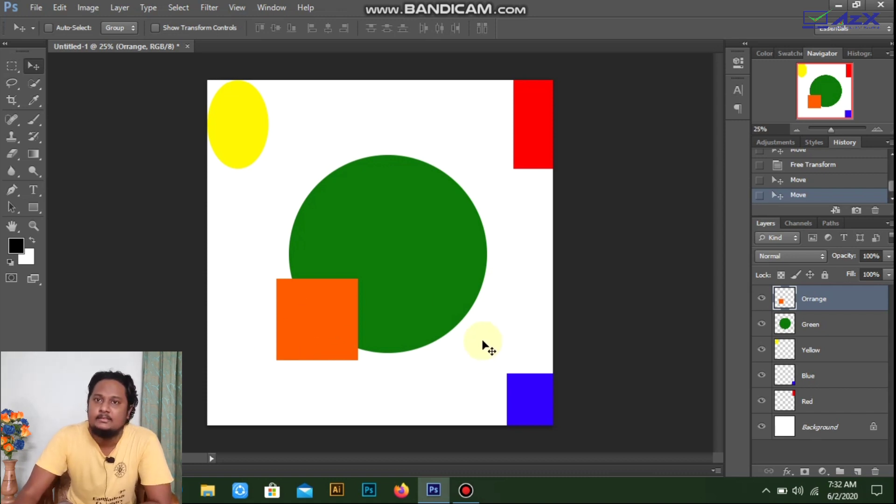
left_click(845, 325)
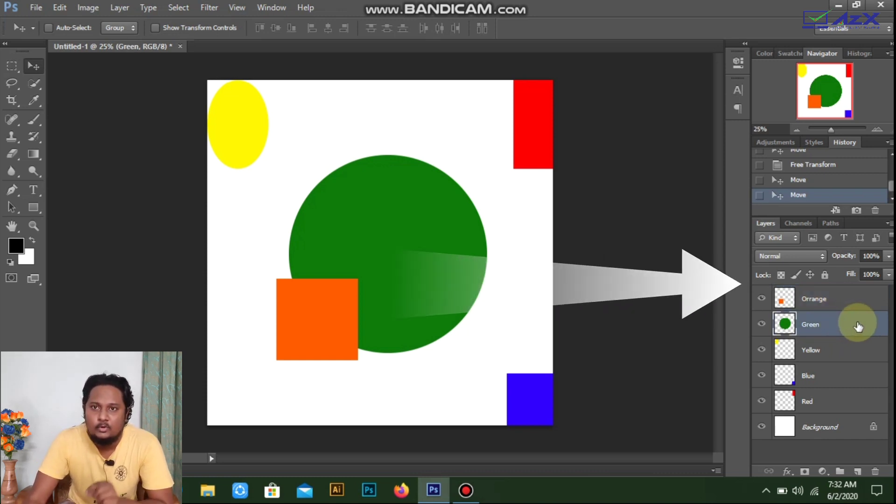
Step: Drag the Green layer's row above the Orange row in the Layers panel
left_click_drag(856, 323, 865, 289)
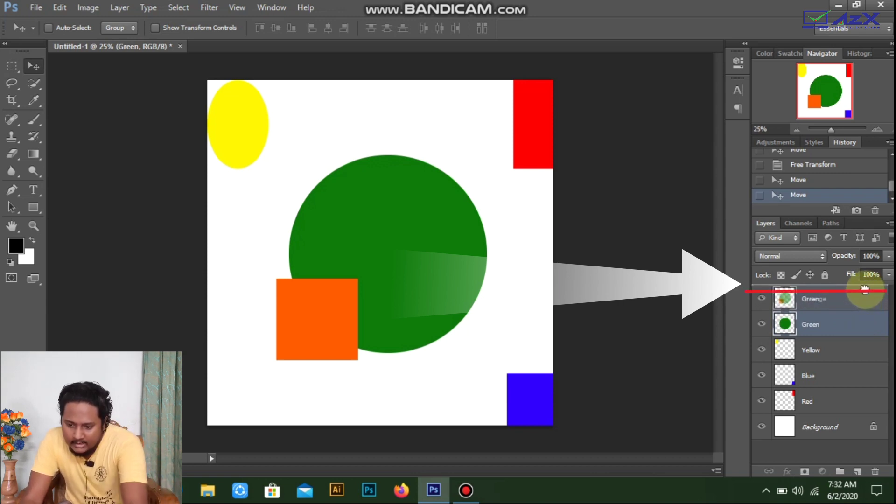
left_click_drag(864, 289, 863, 286)
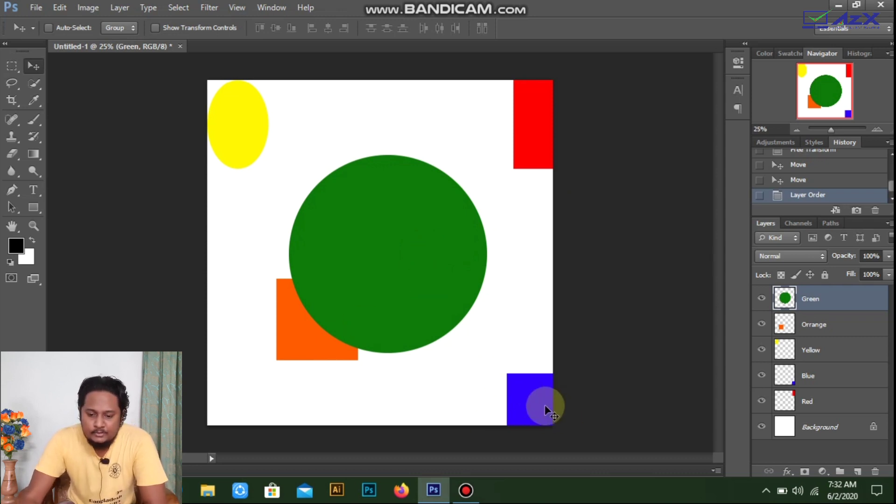
left_click(828, 376)
Step: Move the blue square onto the green circle's right side and drag the Blue layer to the top
left_click_drag(530, 399, 460, 301)
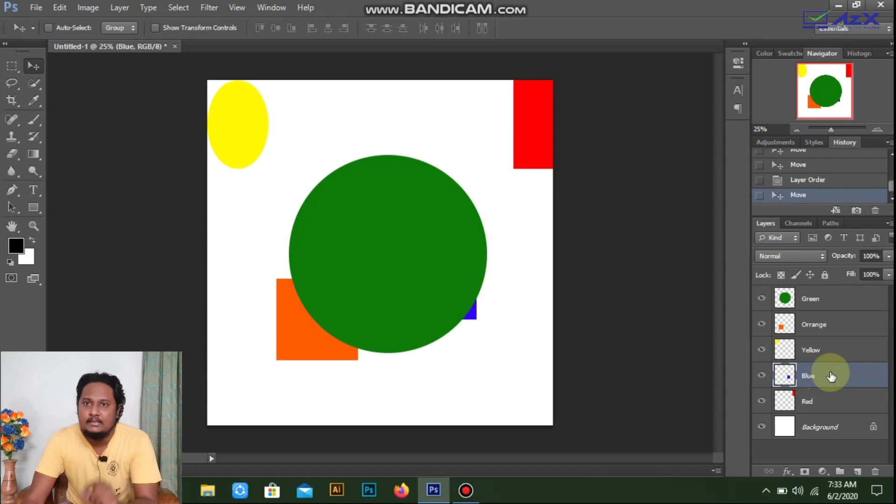
left_click_drag(841, 378, 849, 287)
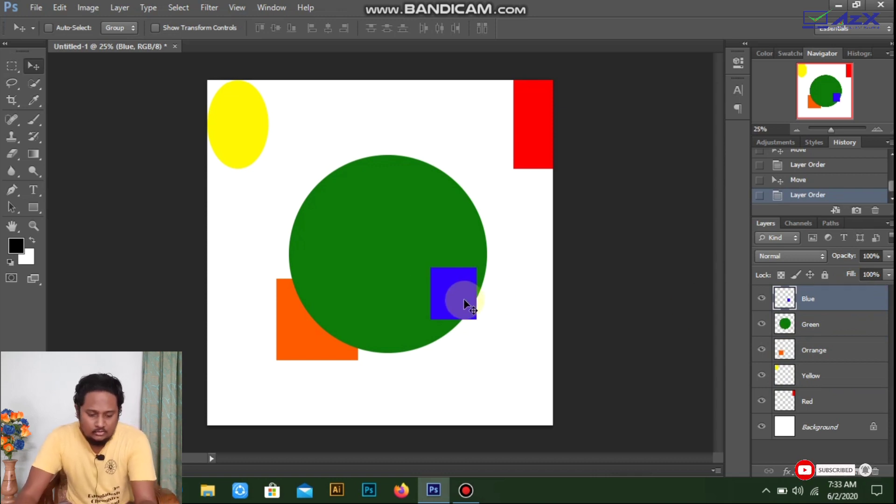
key("ctrl+t")
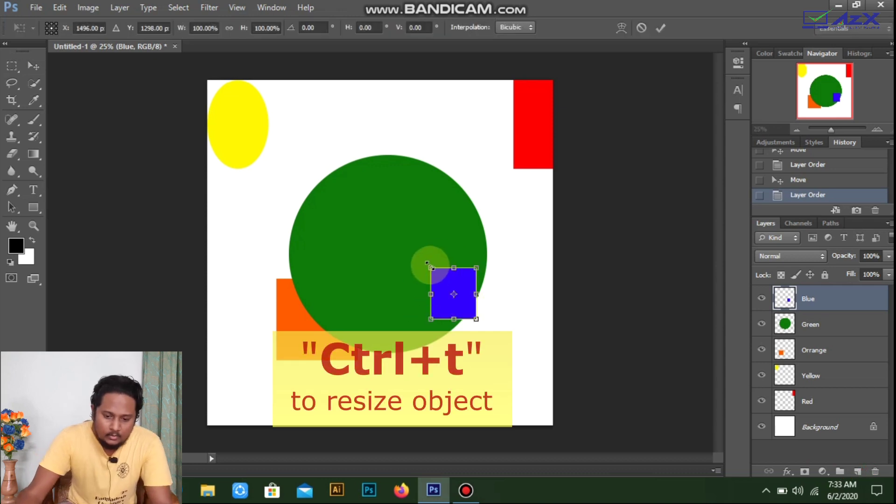
Step: Free-transform the blue square to about 314% and centre it over the green circle
left_click_drag(429, 265, 333, 151)
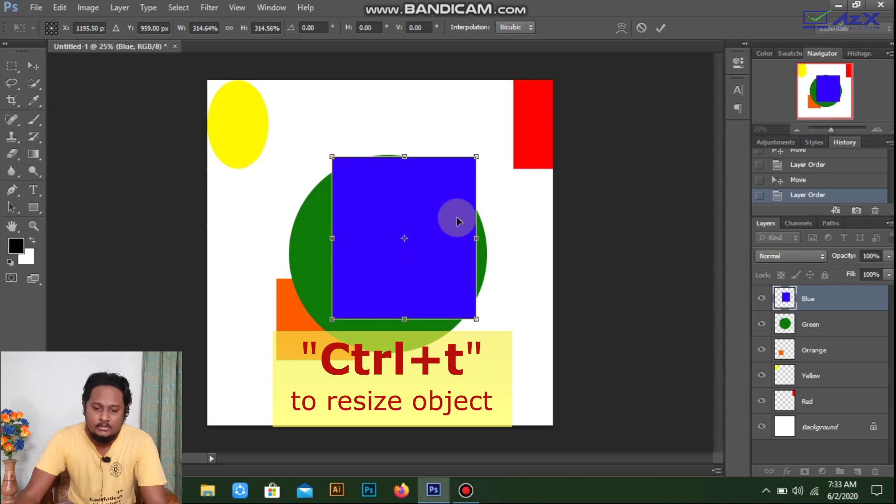
left_click_drag(444, 223, 430, 222)
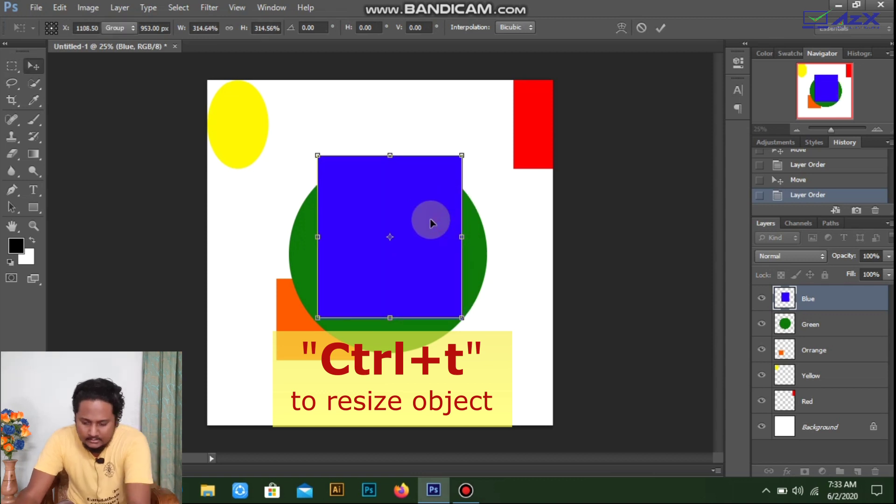
key("Return")
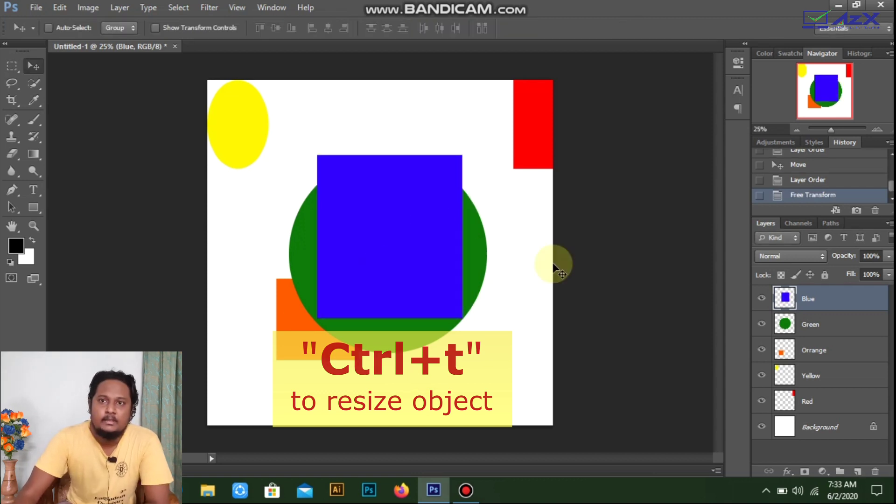
left_click_drag(543, 125, 534, 109)
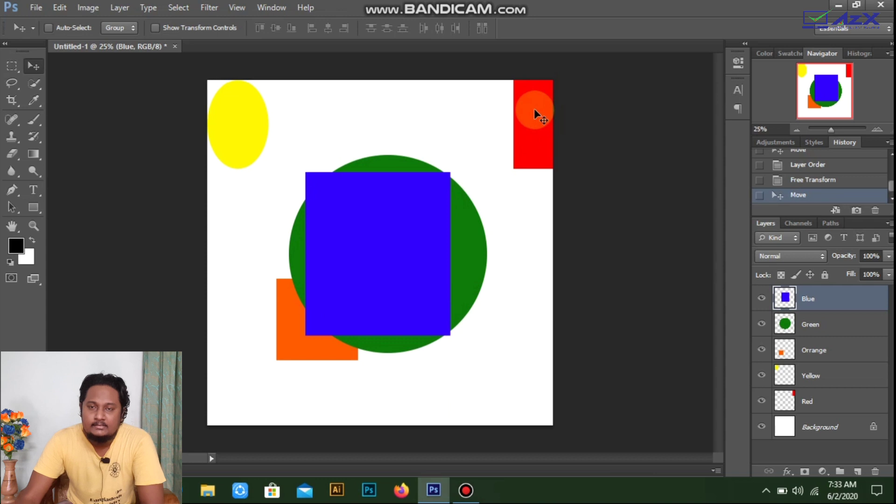
Step: Move the red rectangle to the top centre and stack the Red layer between Blue and Green
left_click(849, 401)
left_click_drag(501, 127, 359, 169)
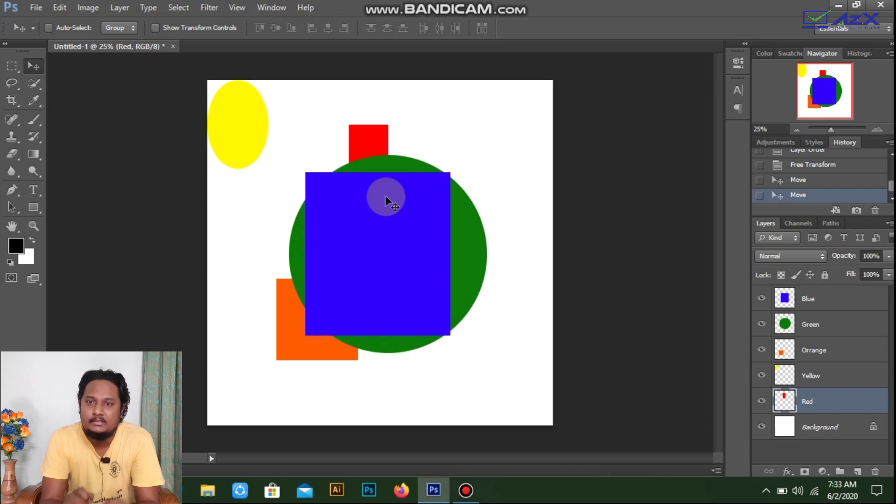
left_click_drag(371, 141, 377, 140)
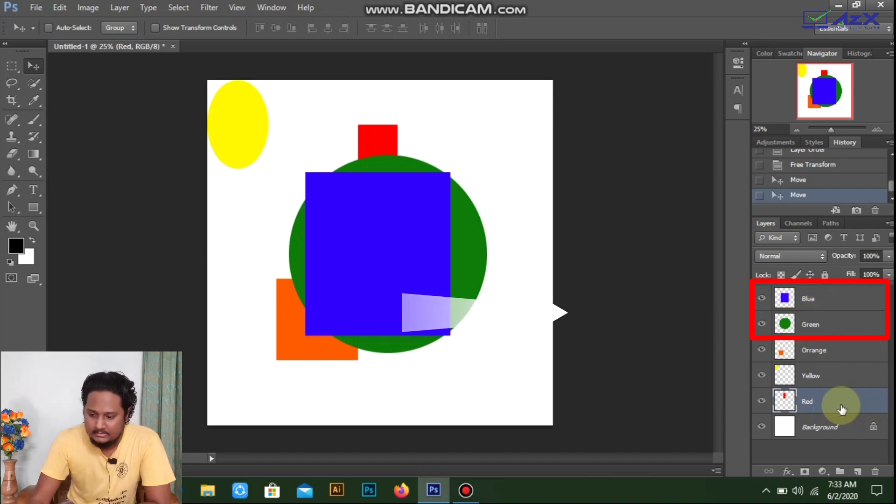
left_click_drag(854, 406, 846, 318)
left_click(390, 220)
left_click_drag(380, 156, 404, 160)
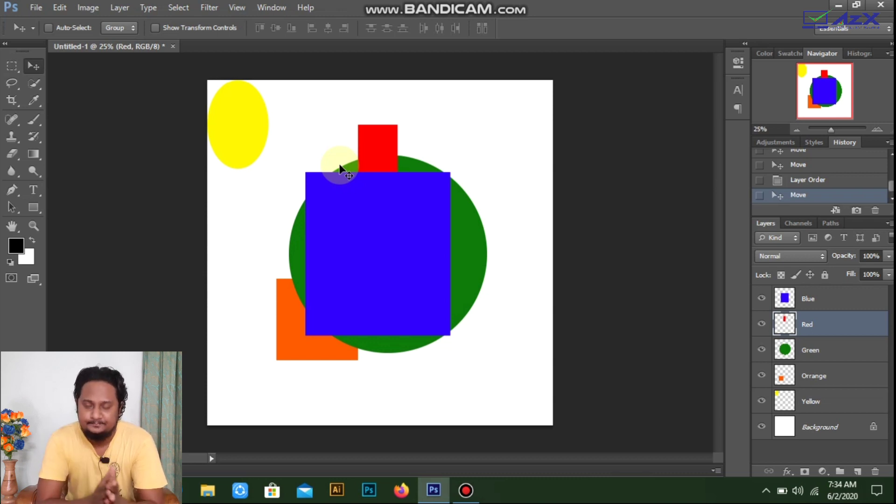
Step: Shift the red rectangle slightly right so it sits just above the blue square
left_click_drag(340, 166, 507, 194)
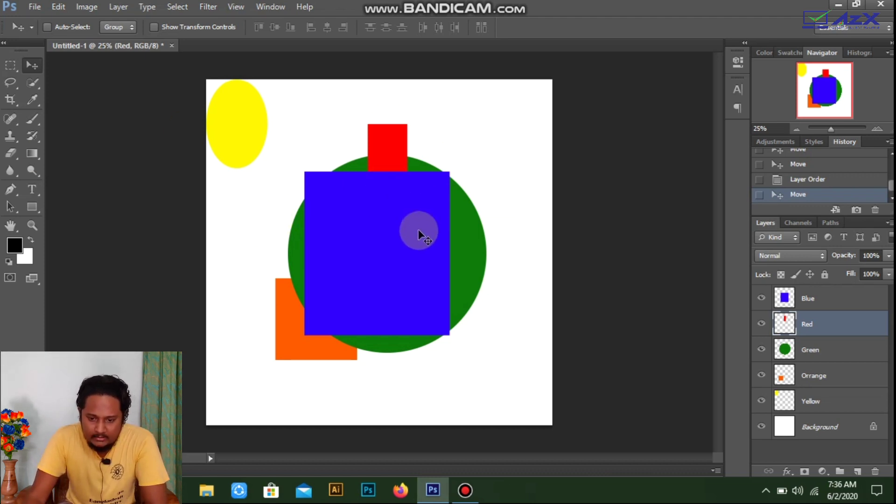
mouse_move(391, 142)
left_mouse_down()
mouse_move(469, 93)
mouse_move(496, 140)
mouse_move(496, 163)
mouse_move(490, 154)
mouse_move(370, 148)
mouse_move(392, 143)
left_mouse_up()
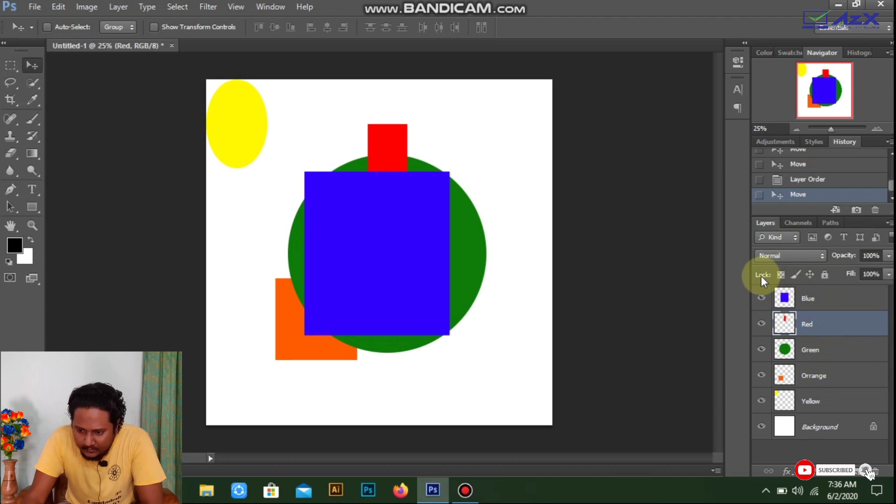
left_click(825, 274)
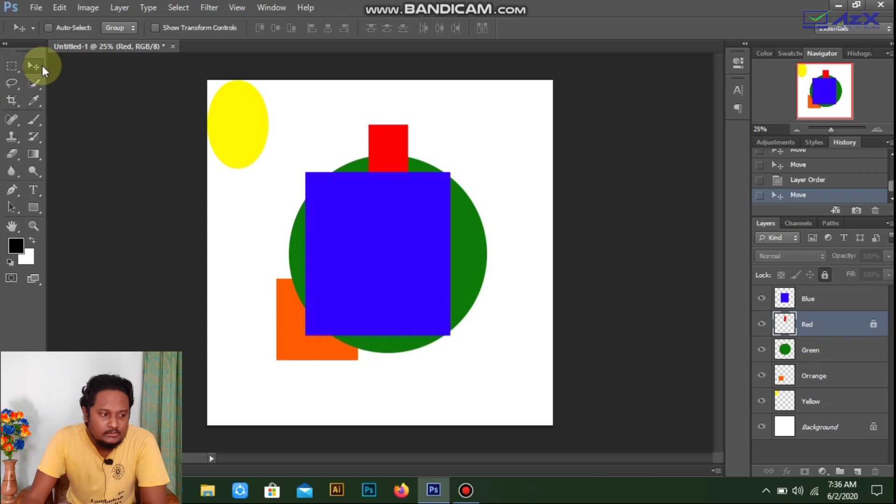
Step: Confirm the locked red rectangle can't move, then drag the green circle down to the lower right
left_click_drag(404, 163, 382, 166)
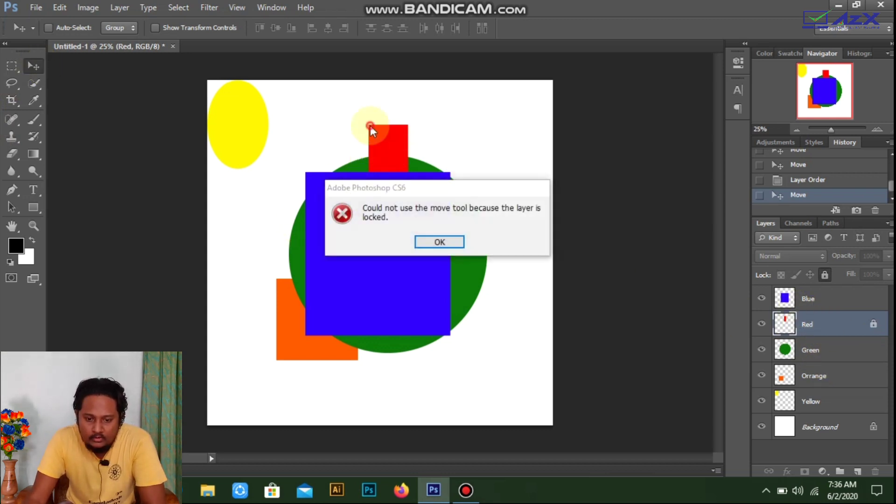
left_click(432, 244)
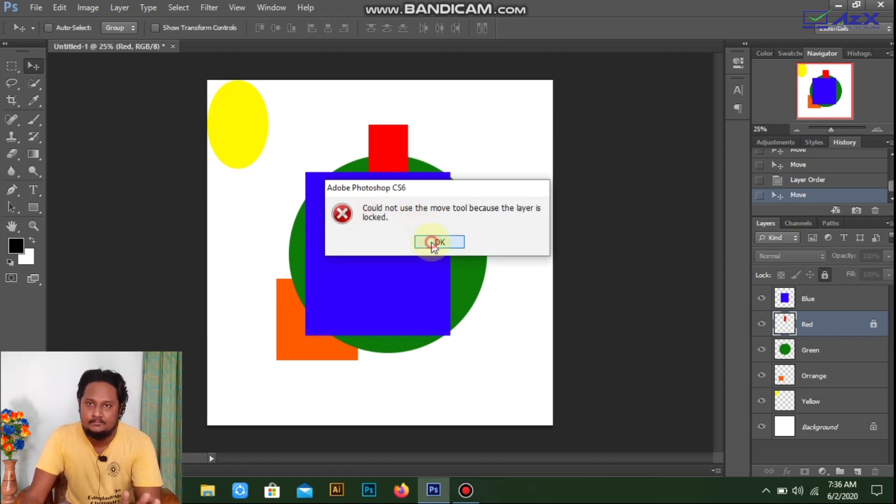
left_click(848, 353)
left_click_drag(443, 245, 489, 301)
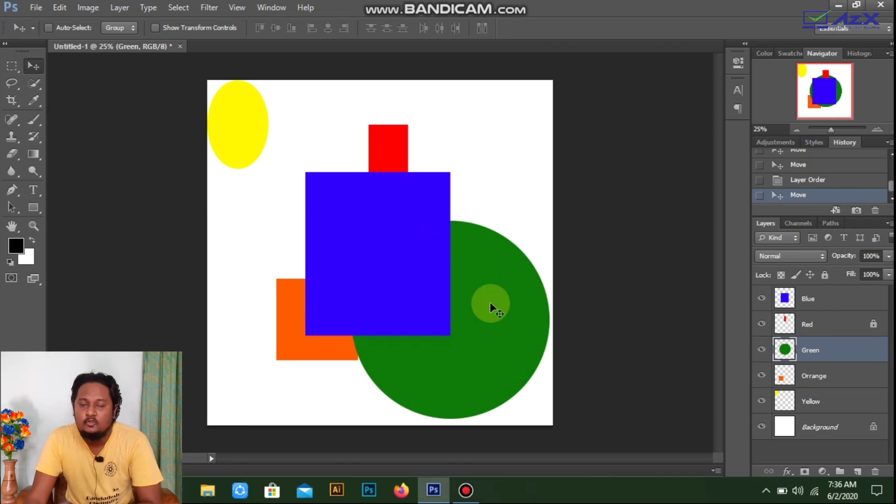
Step: Drag the blue square down-right onto the circle, then try moving the locked red rectangle
left_click(816, 298)
left_click_drag(436, 236, 451, 260)
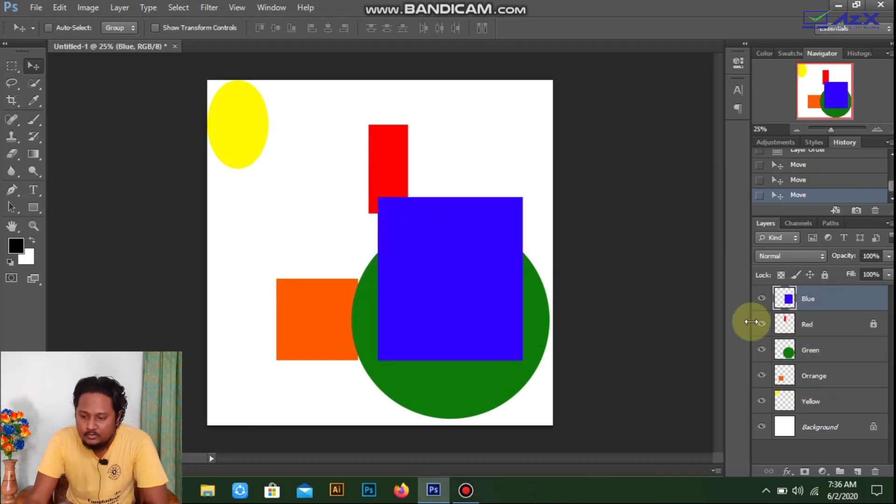
left_click(824, 323)
left_click_drag(385, 124, 371, 183)
left_click(428, 240)
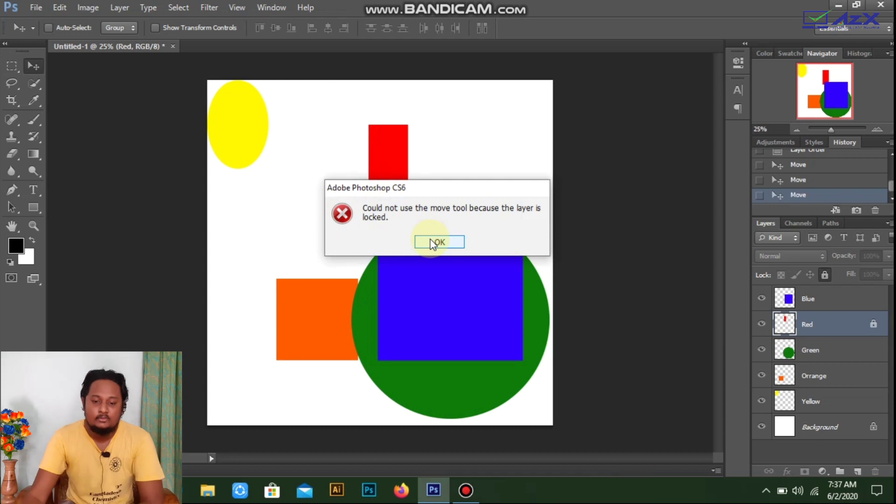
left_click(431, 241)
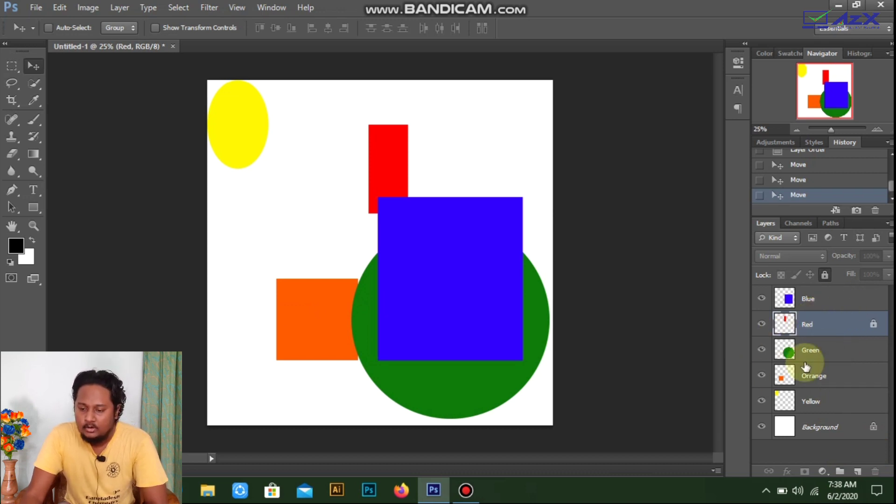
Step: Select the Orange layer, then reselect the still-locked Red layer
left_click(817, 374)
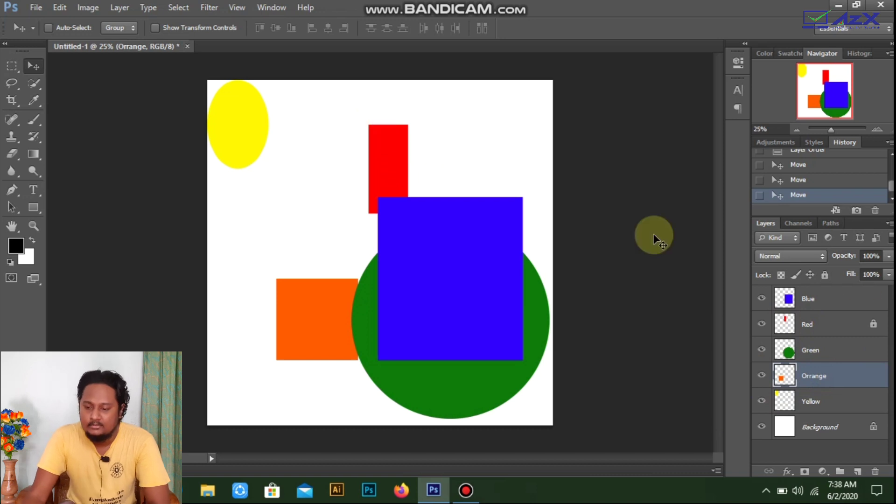
left_click(838, 325)
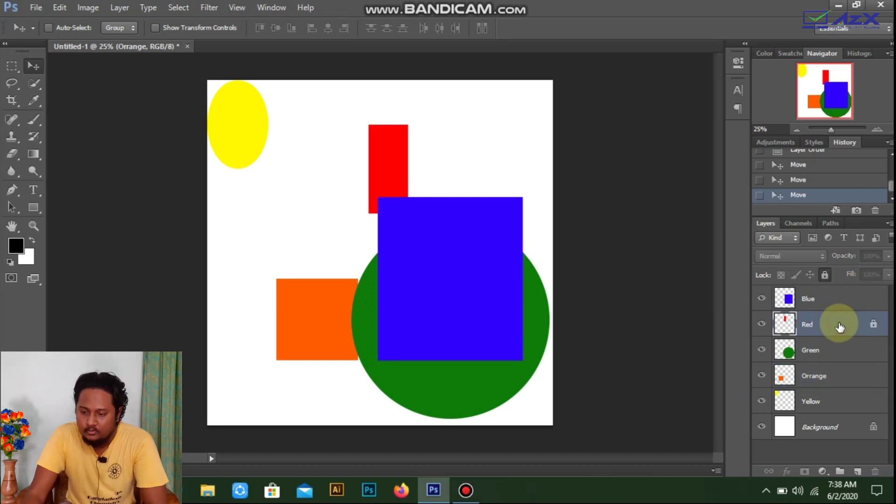
Step: Turn off Lock All on the Red layer and drag the red rectangle left
left_click(824, 275)
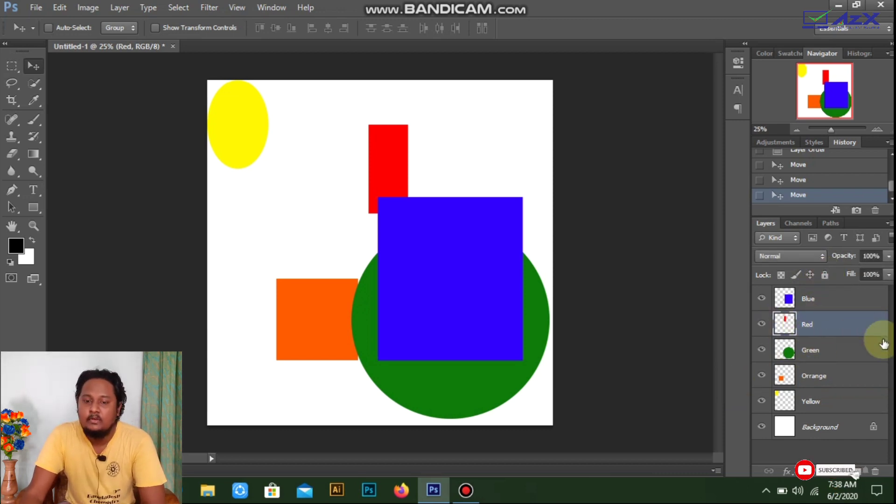
left_click_drag(380, 178, 359, 164)
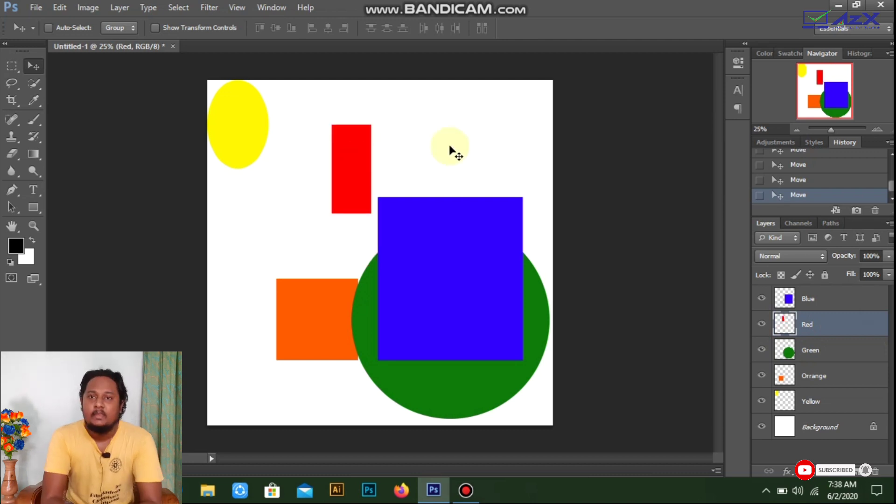